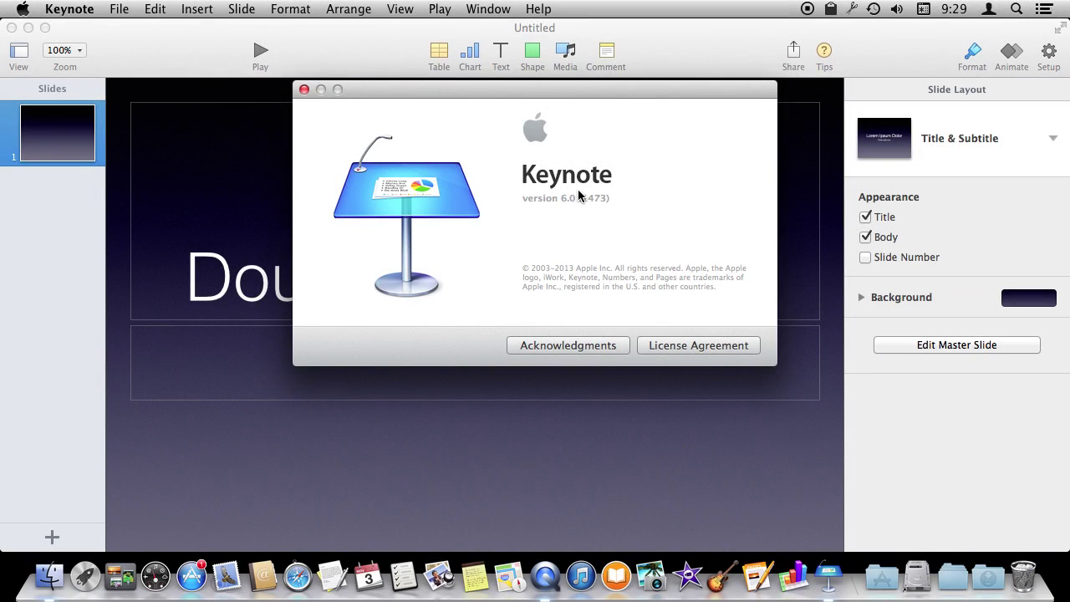
Close the About Keynote window and play Project.key from its title slide.
left_click(304, 89)
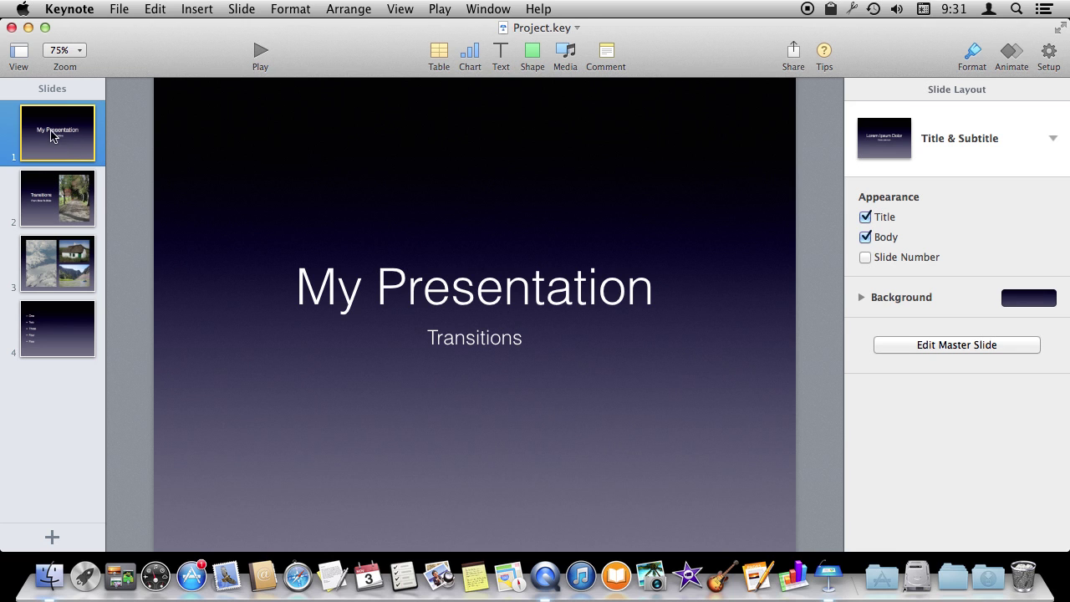
left_click(259, 51)
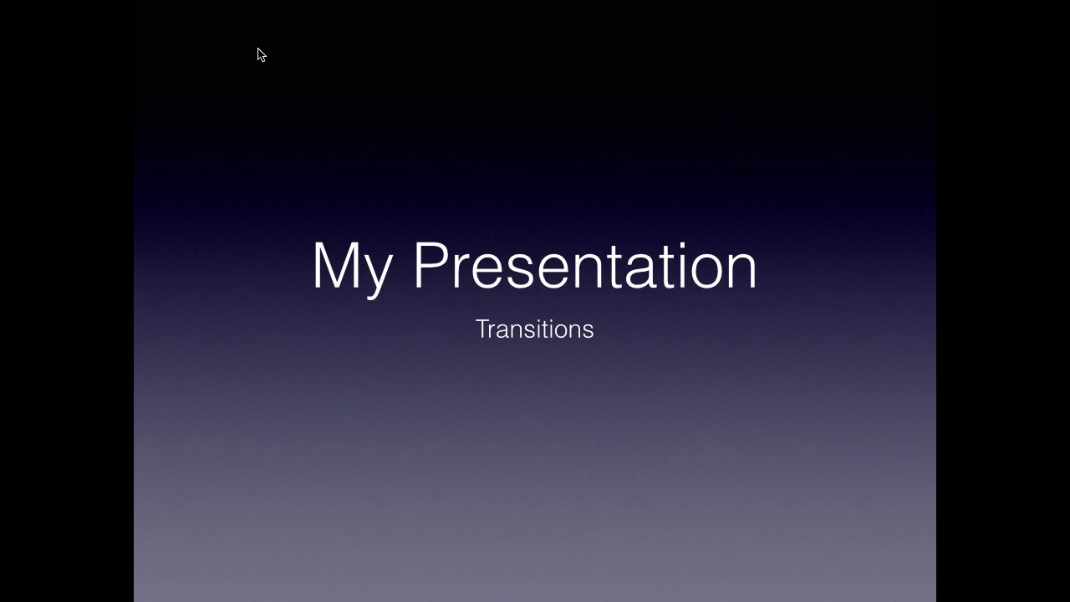
left_click(260, 54)
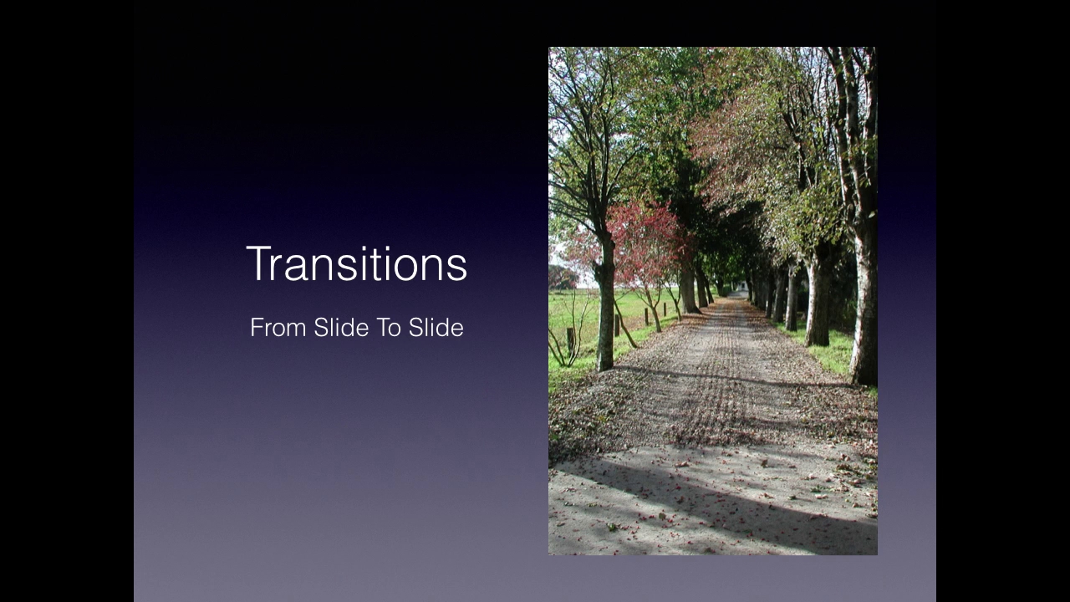
key("Escape")
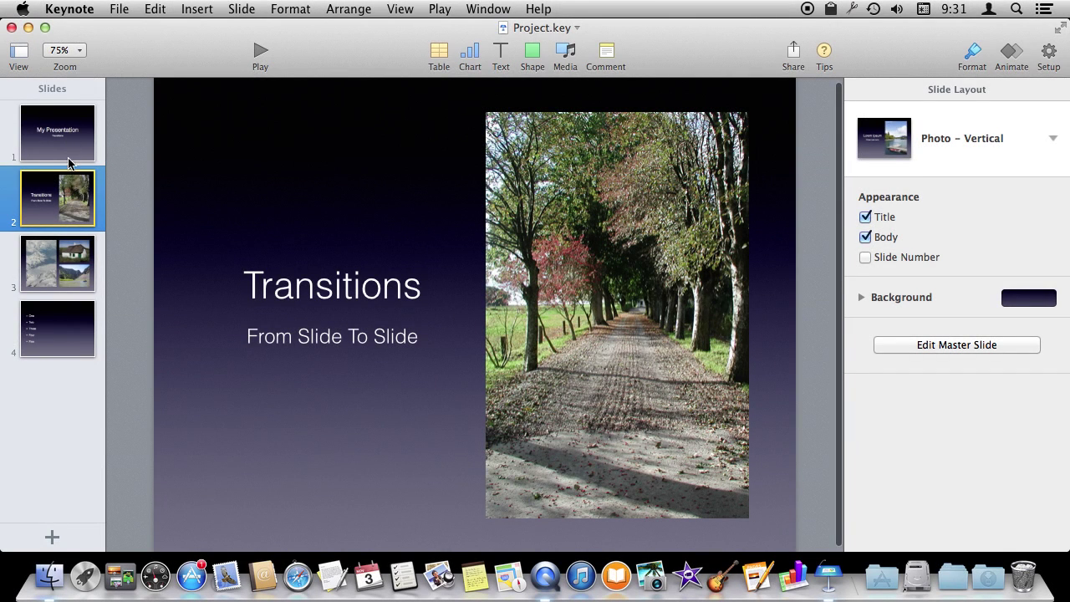
left_click(65, 144)
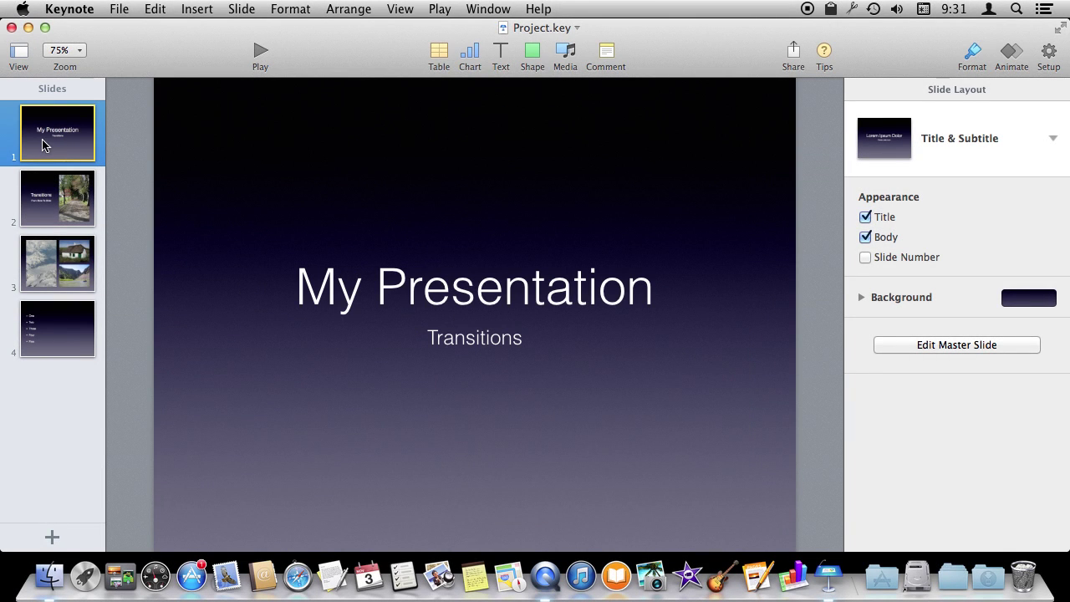
Preview the Object Cube, Move In and Push transitions on the title slide, then choose Push.
left_click(1009, 53)
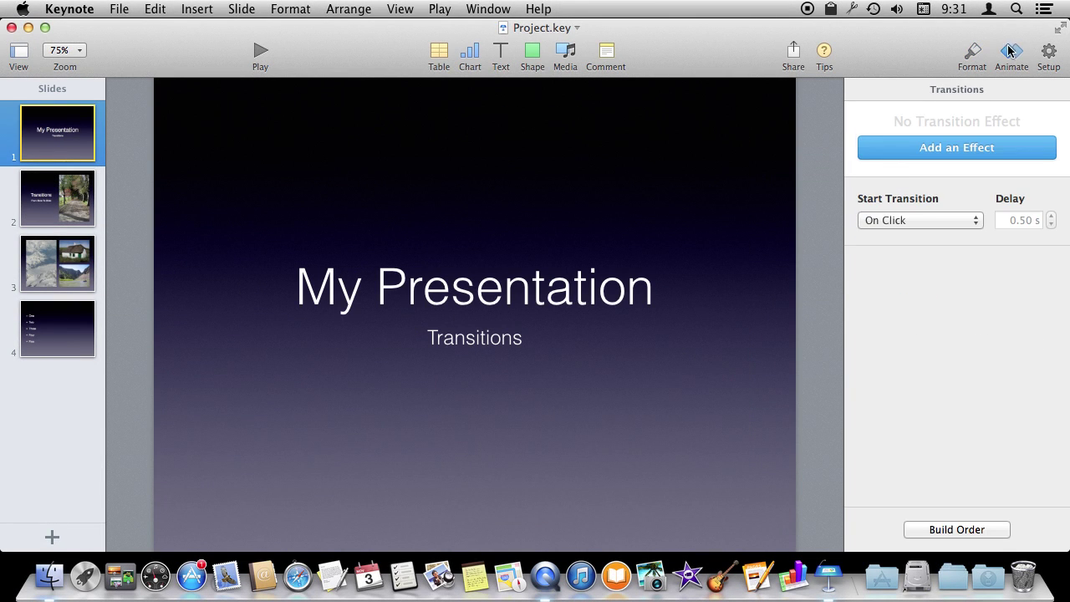
left_click(972, 152)
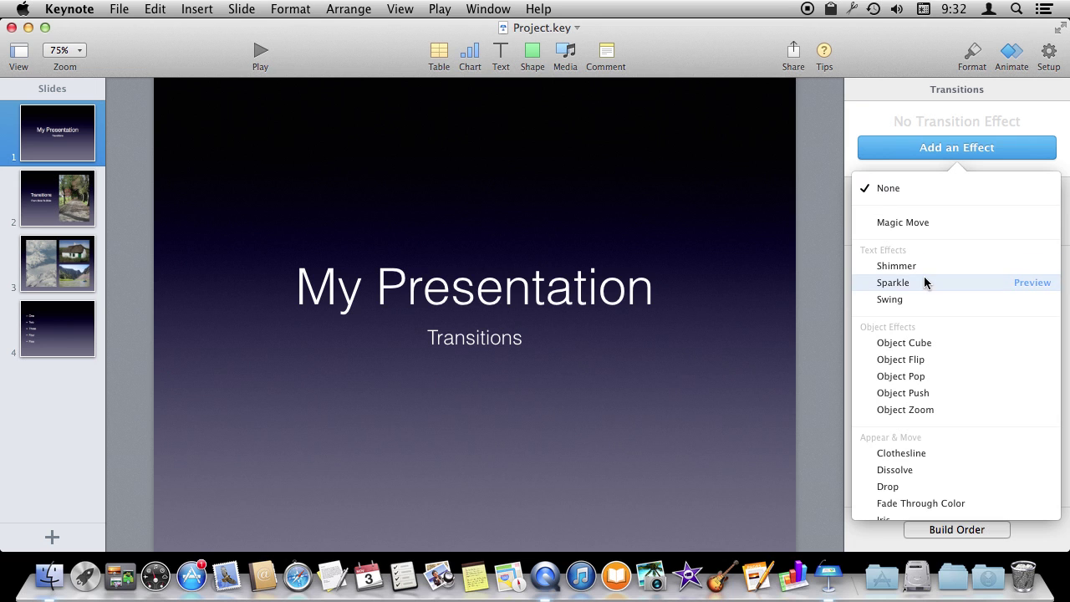
left_click(1029, 344)
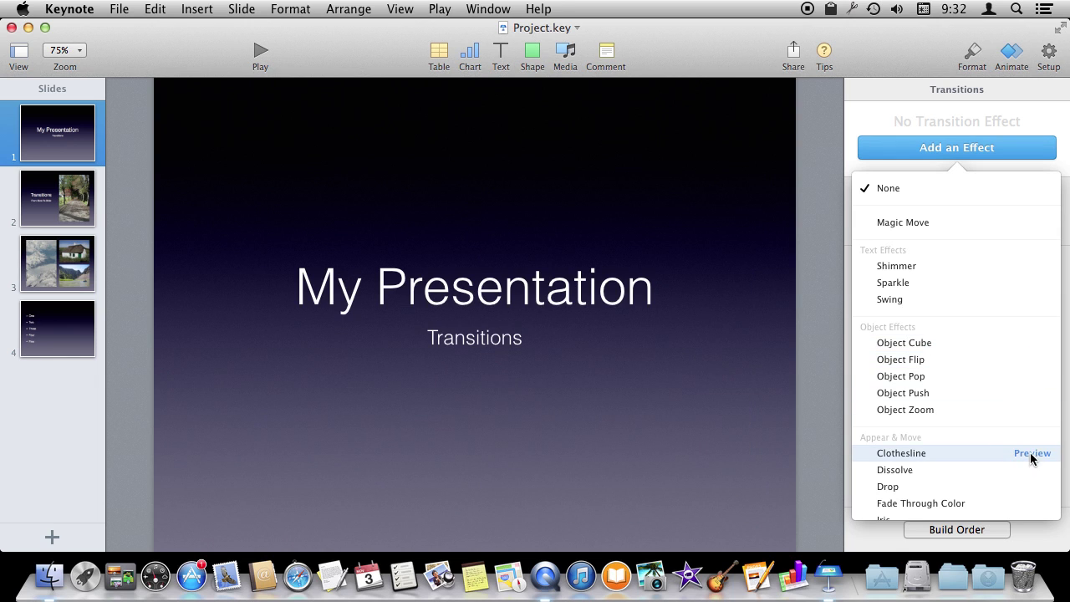
scroll(1031, 470, "down", 5)
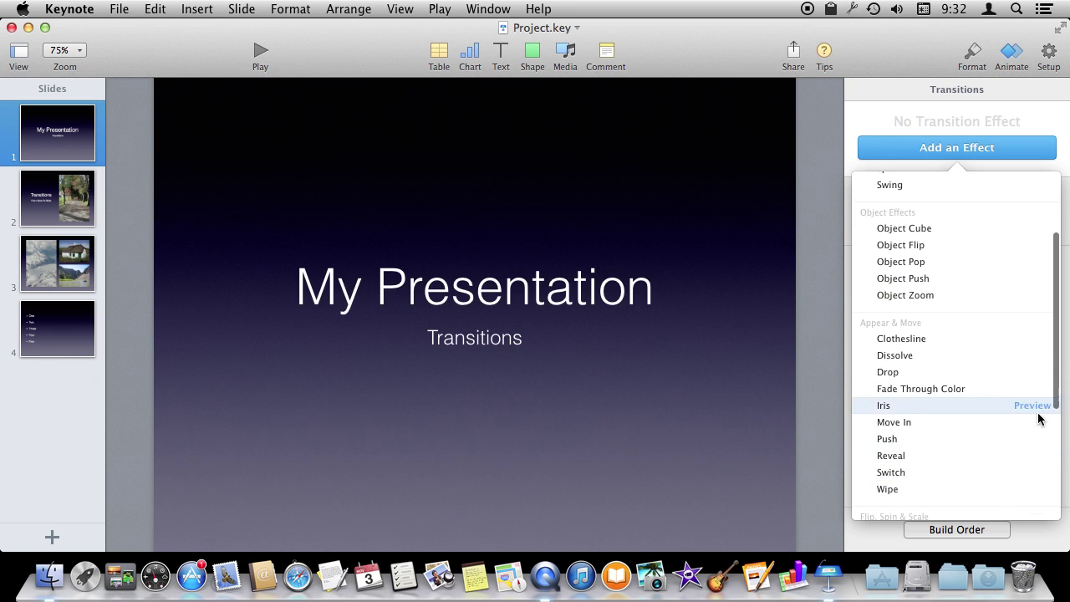
left_click(1036, 425)
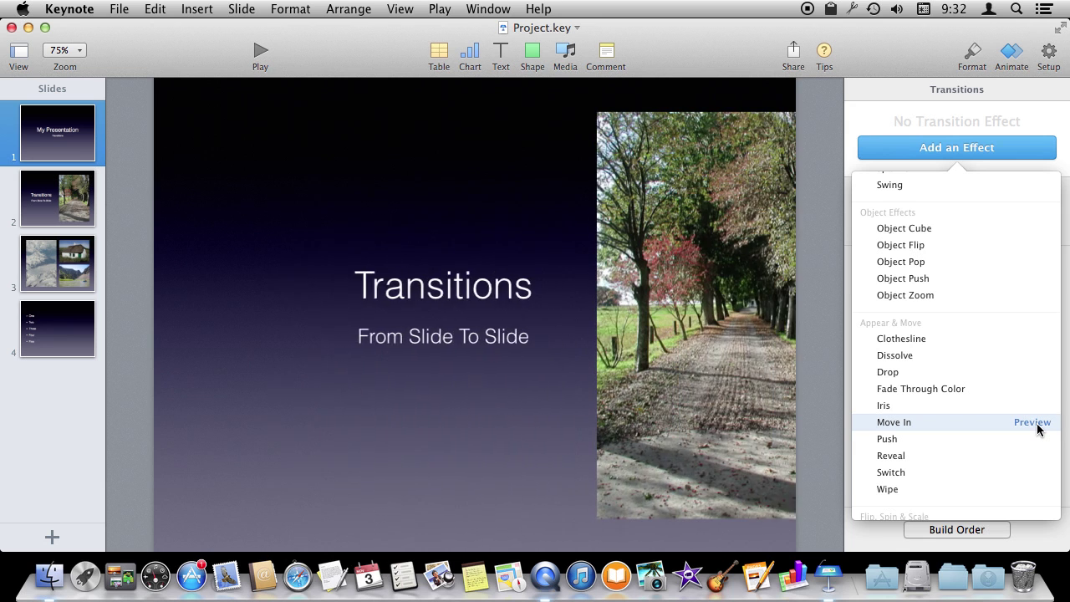
left_click(1032, 441)
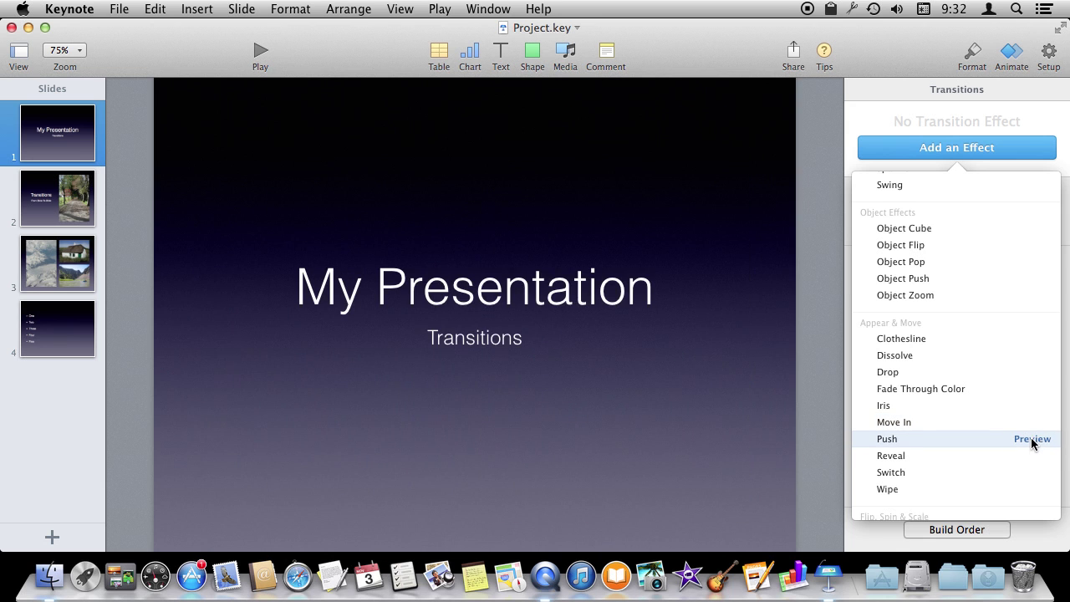
left_click(895, 440)
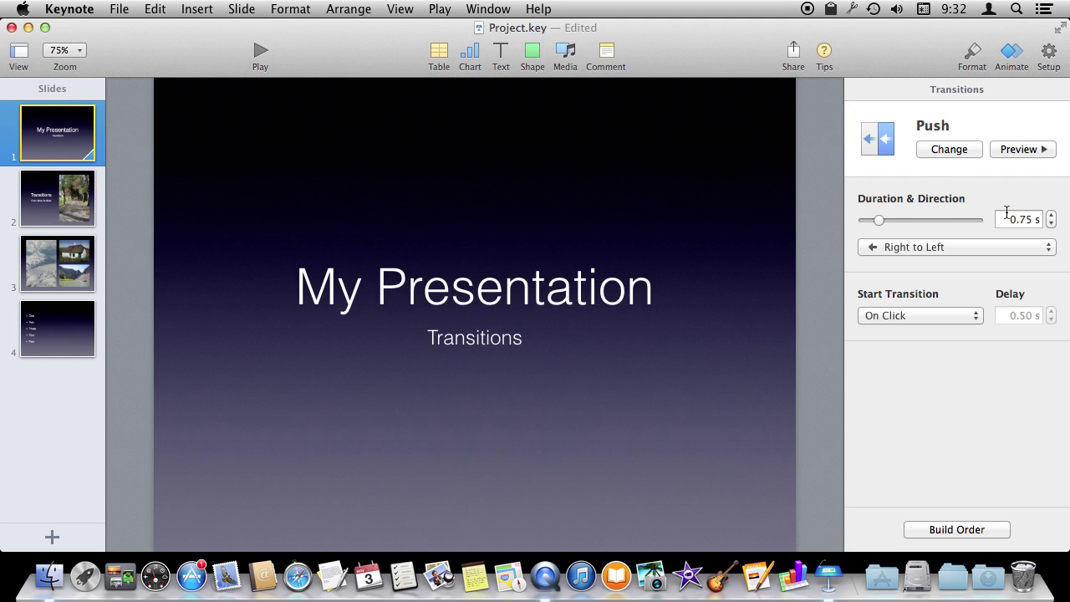
Set the Push direction to Top to Bottom, keep Start Transition On Click, and preview it.
left_click(950, 248)
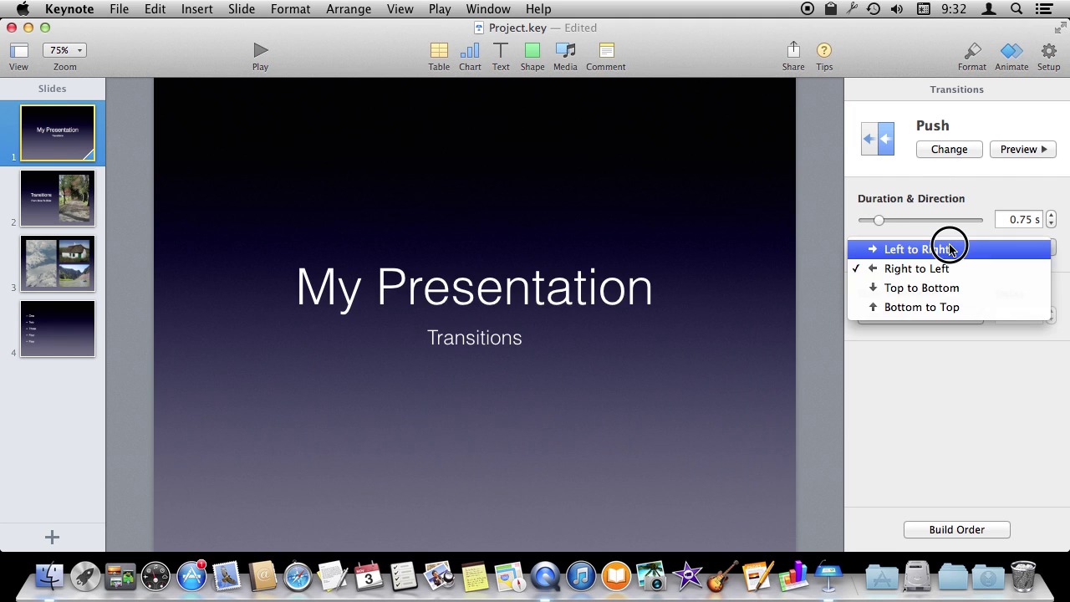
left_click(948, 289)
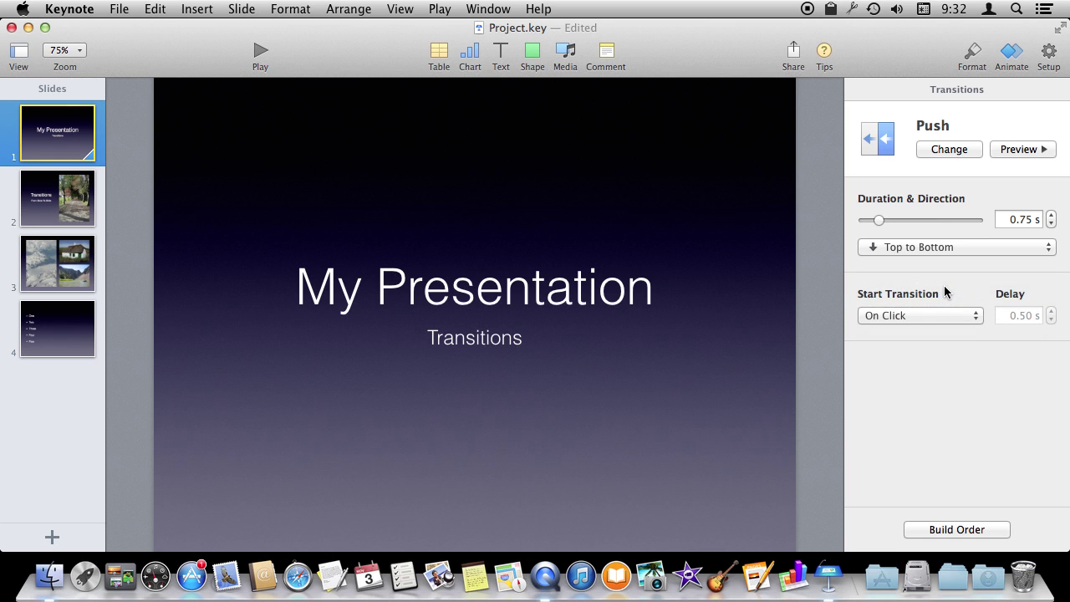
left_click(1014, 152)
left_click(908, 313)
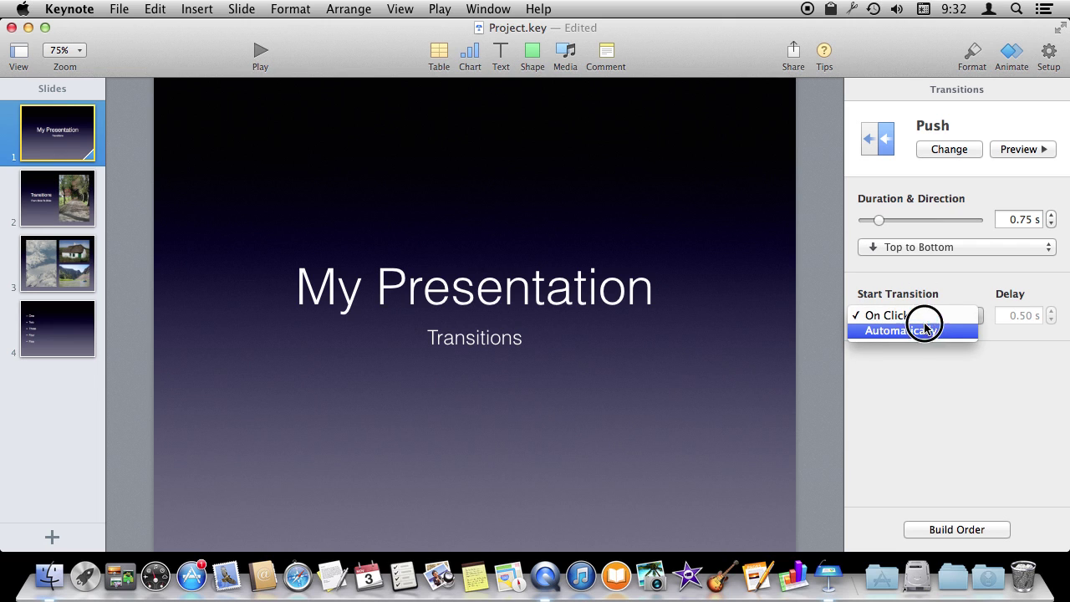
left_click(938, 289)
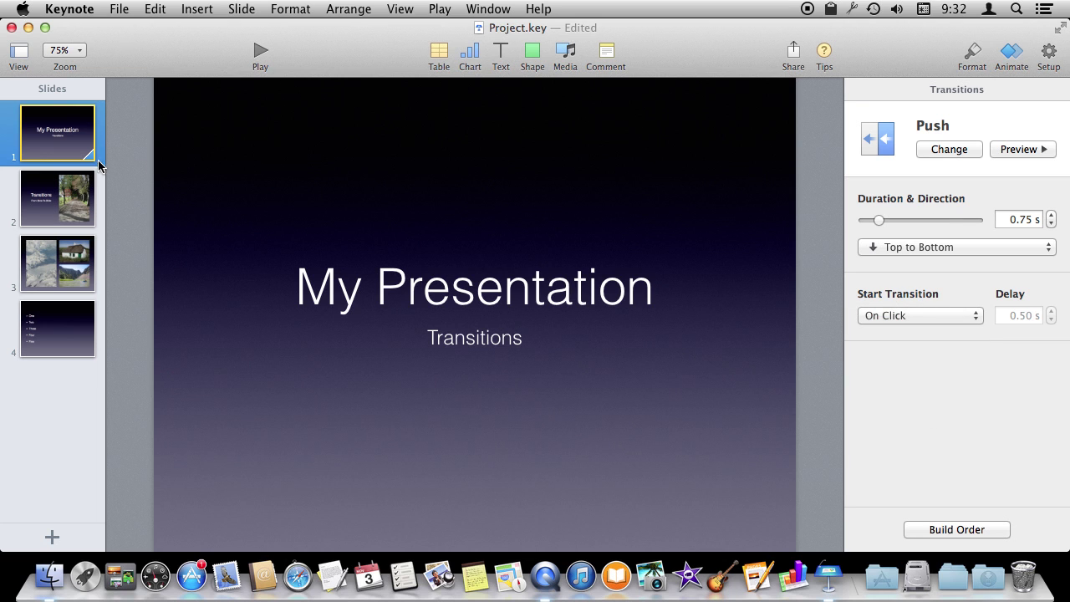
left_click(256, 52)
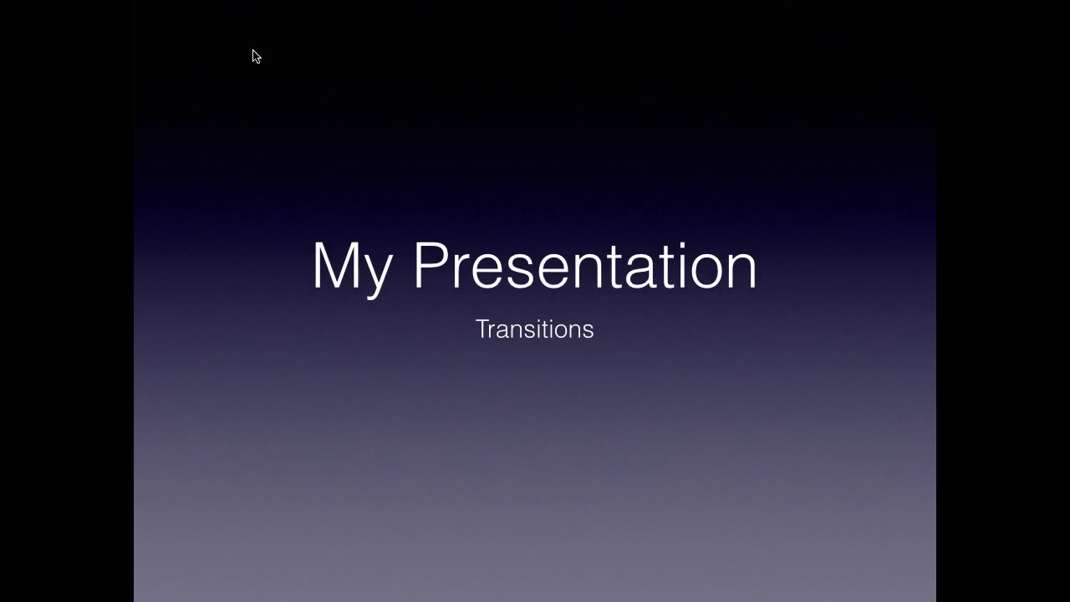
left_click(352, 209)
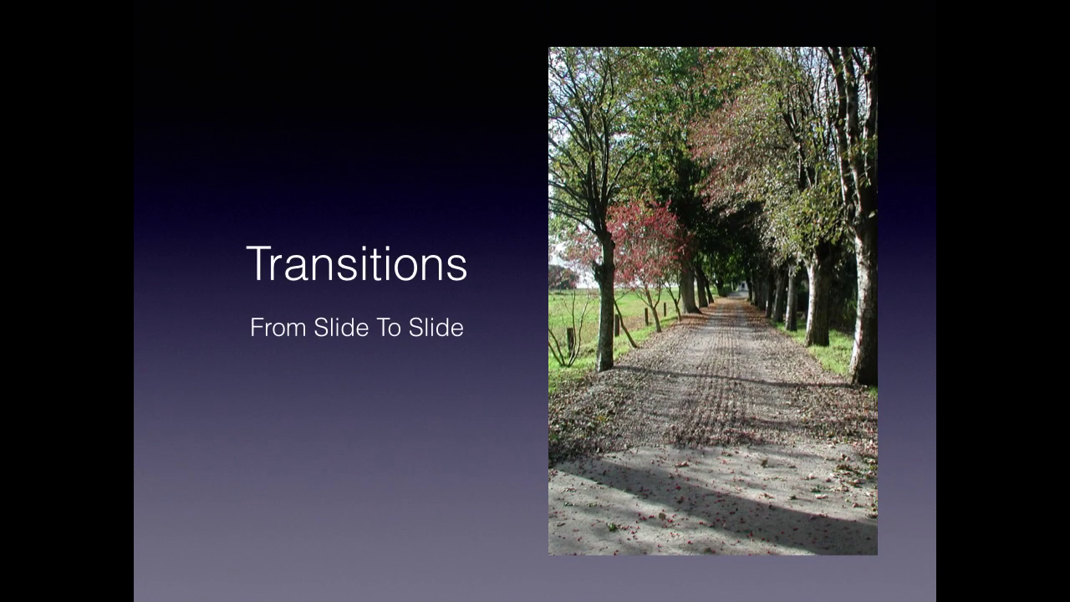
key("Escape")
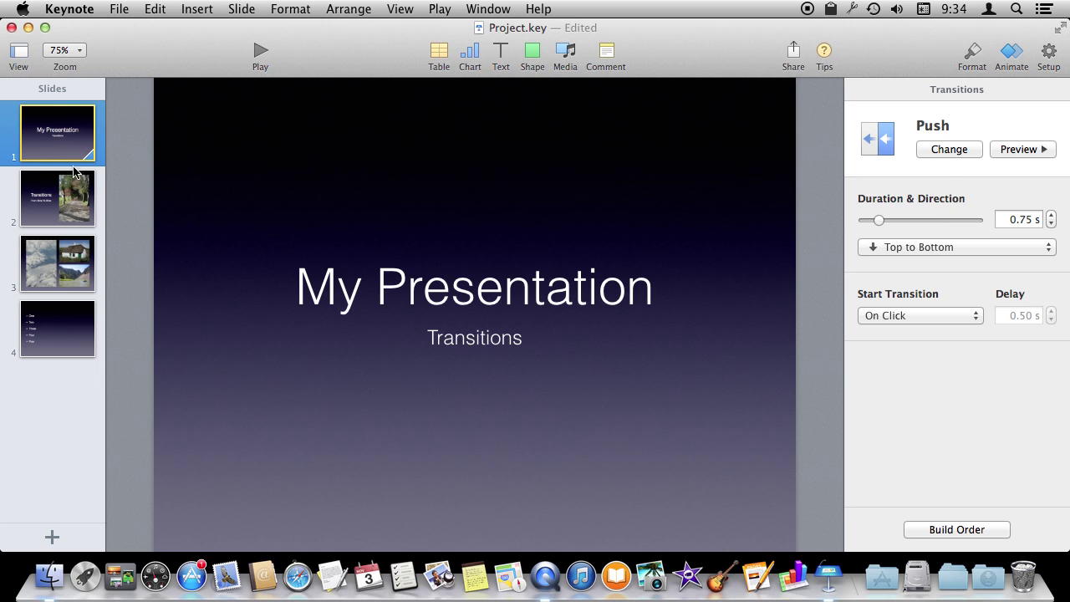
On slide 3, give the snowy mountain photo a Move In build-in effect.
left_click(73, 265)
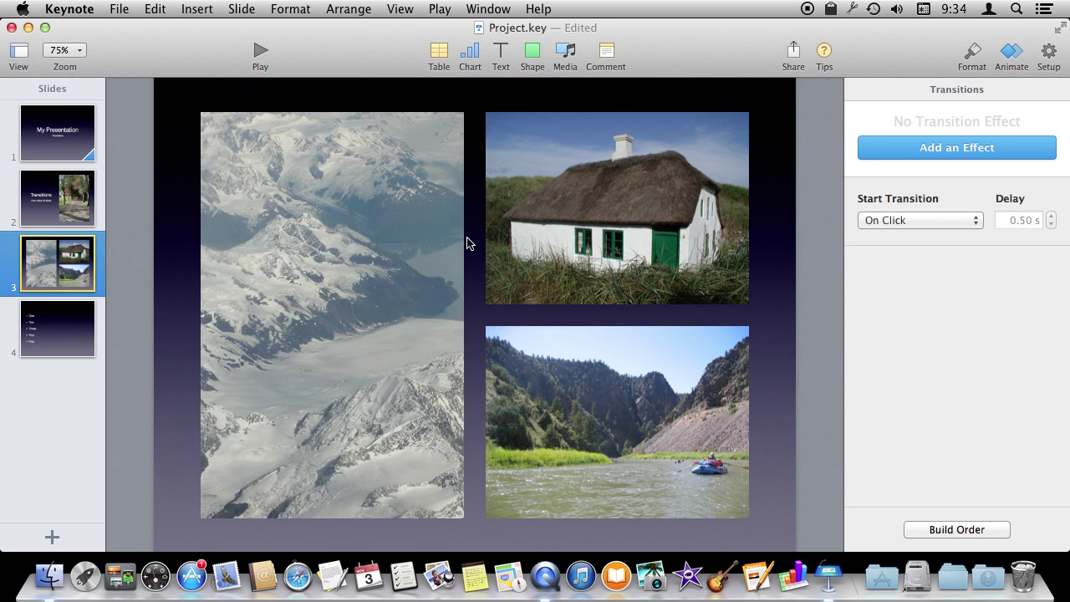
left_click(397, 240)
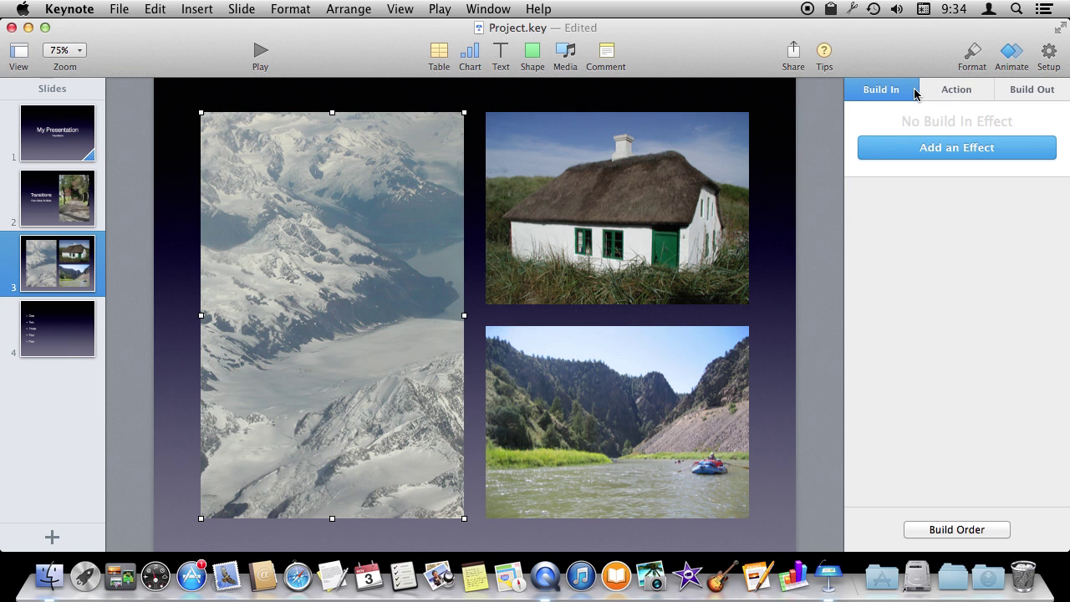
left_click(926, 151)
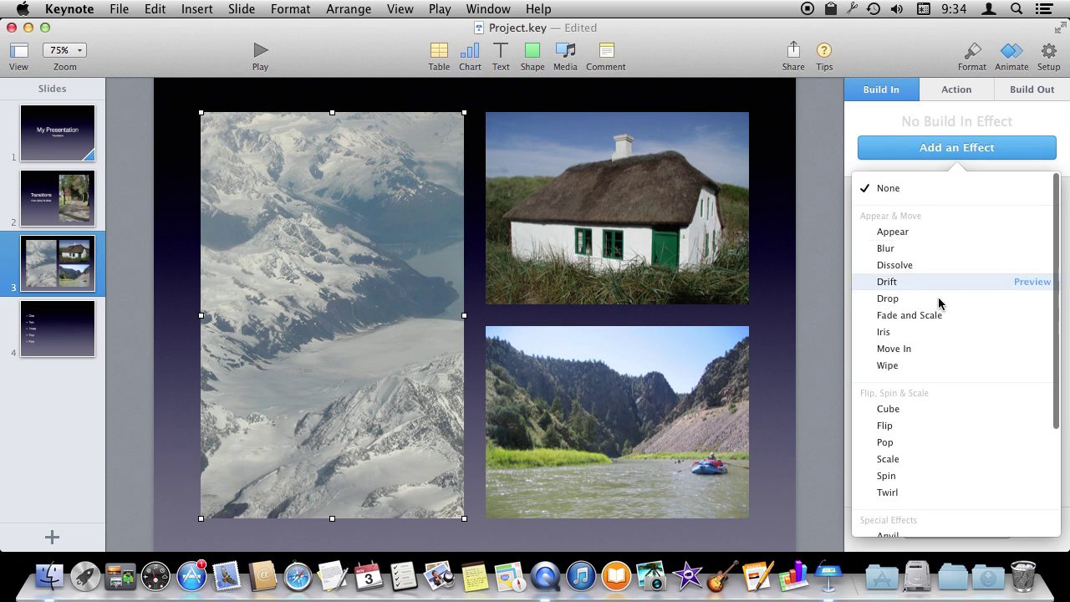
left_click(1031, 351)
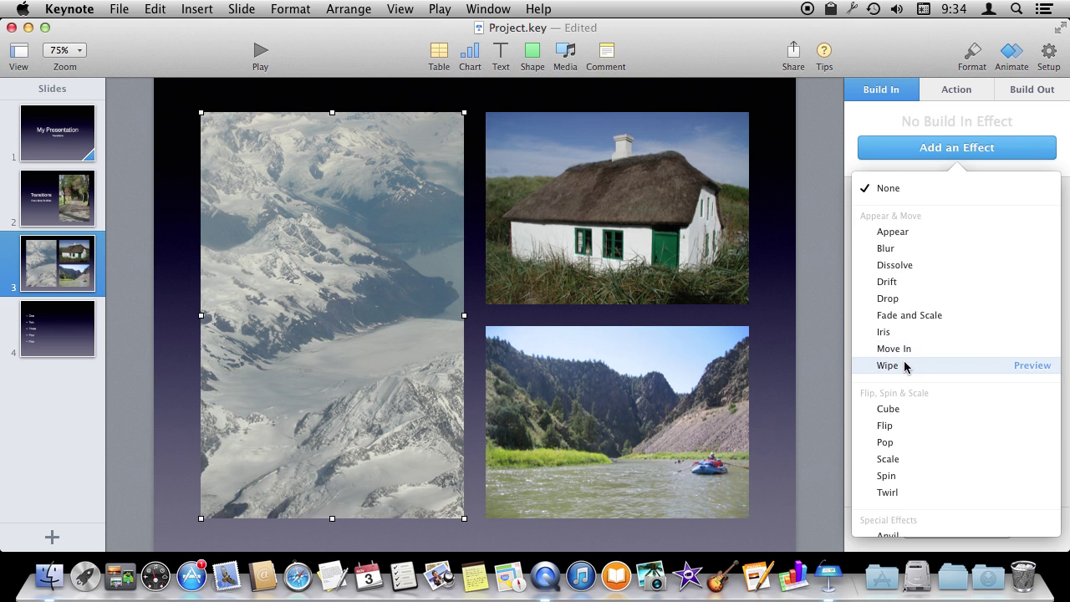
left_click(895, 348)
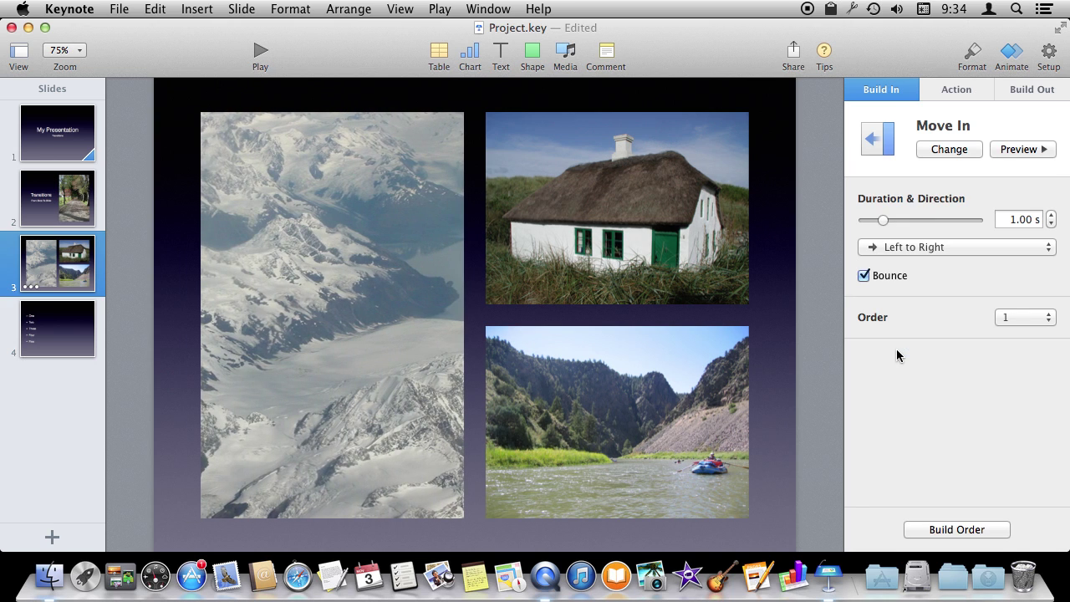
left_click(721, 255)
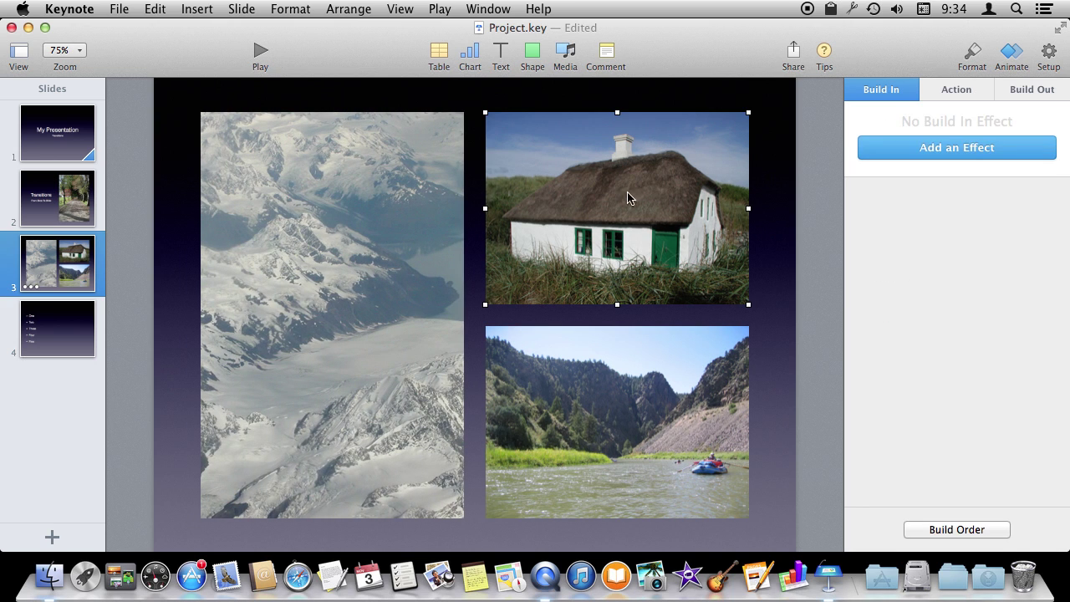
Give the house and river photos a Right to Left Move In build-in.
left_click(941, 149)
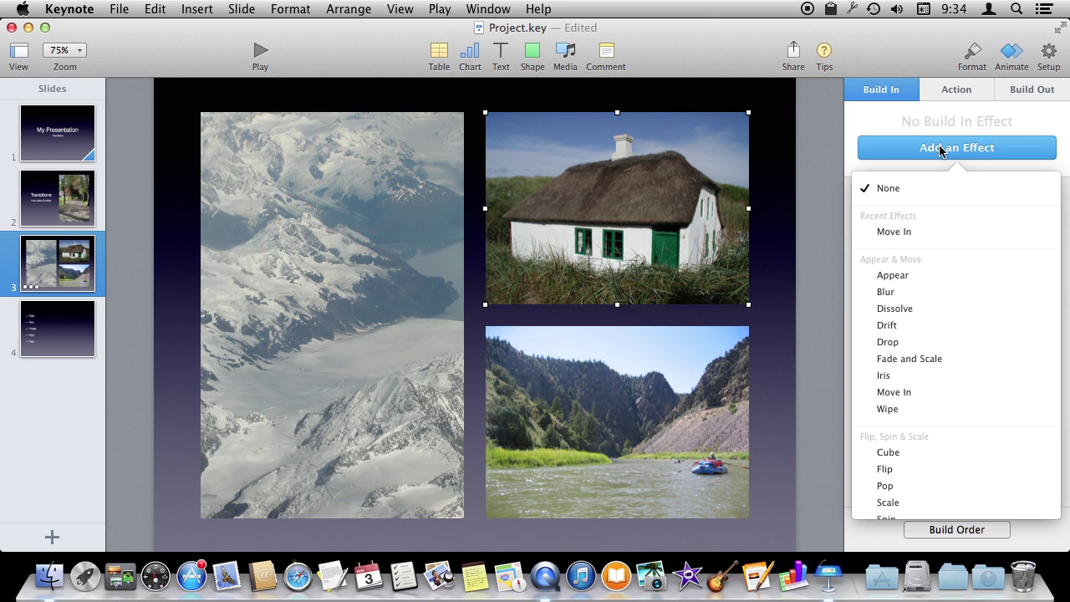
left_click(915, 398)
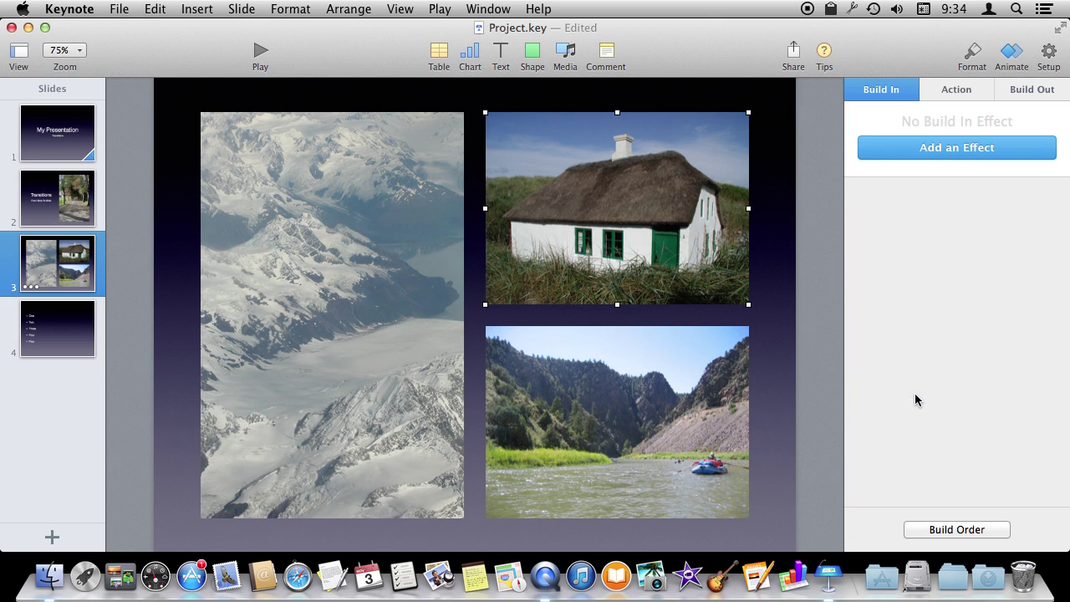
left_click(942, 251)
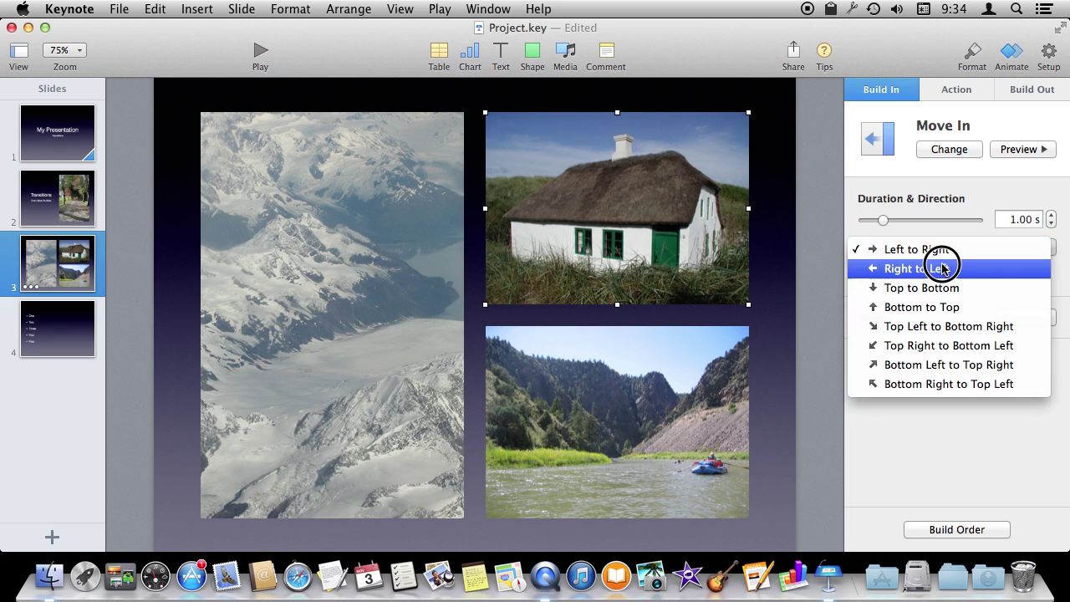
left_click(942, 267)
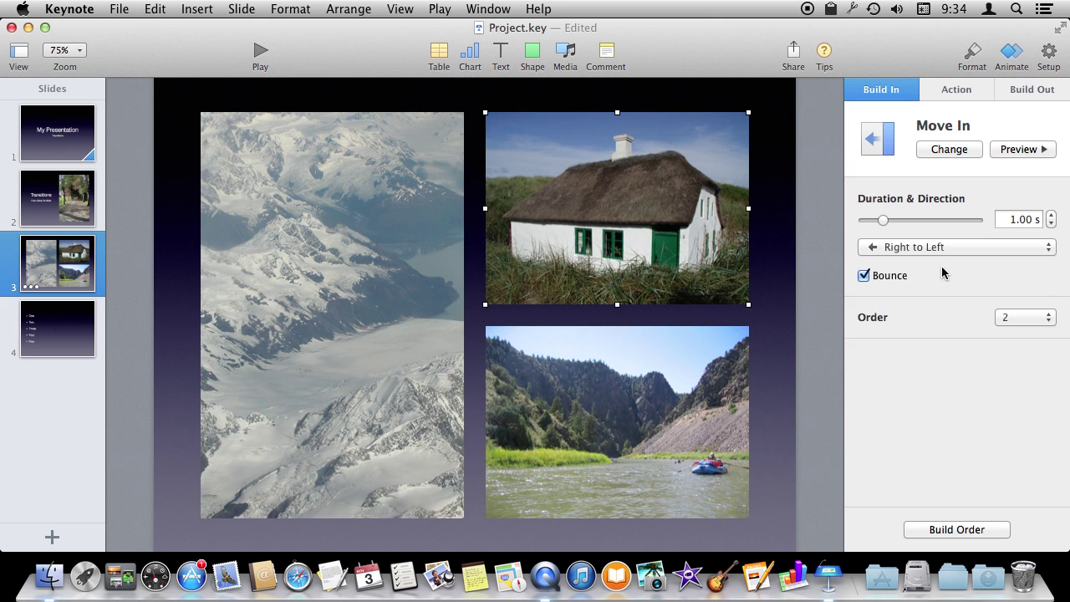
left_click(690, 410)
left_click(932, 151)
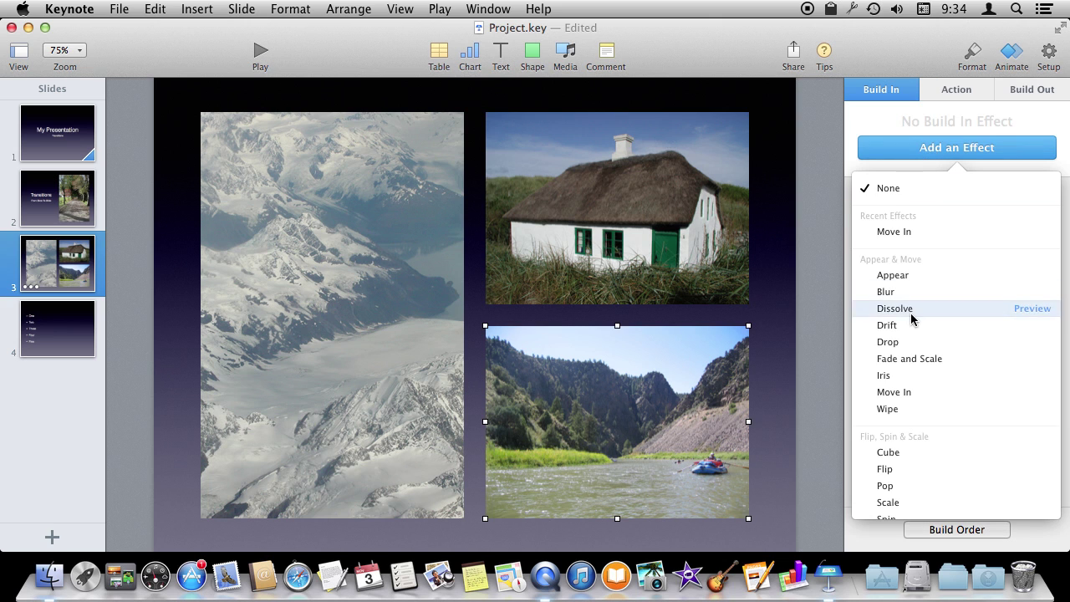
left_click(893, 234)
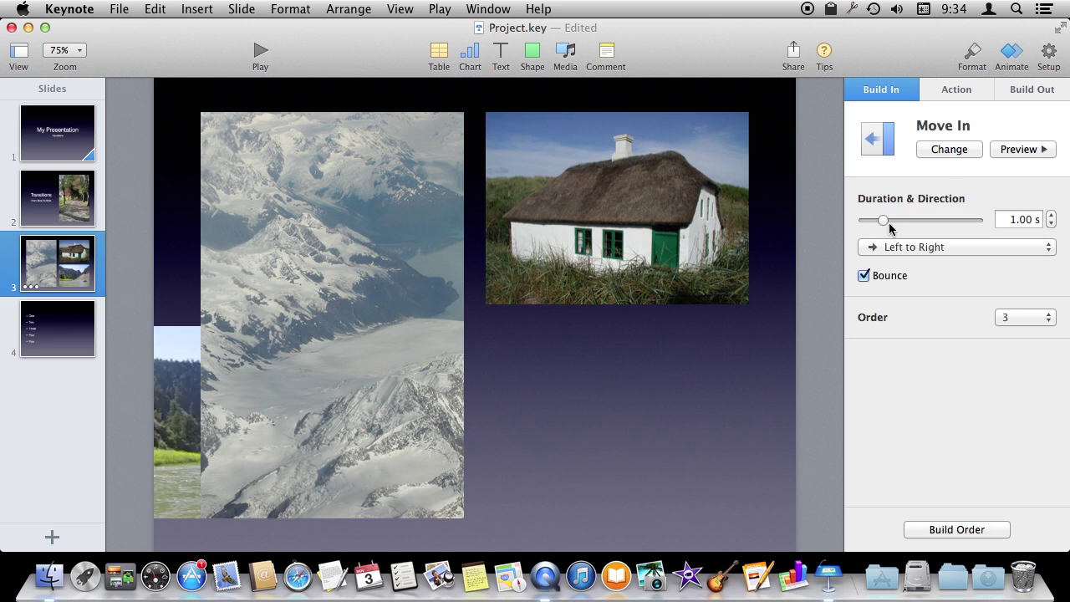
left_click(934, 247)
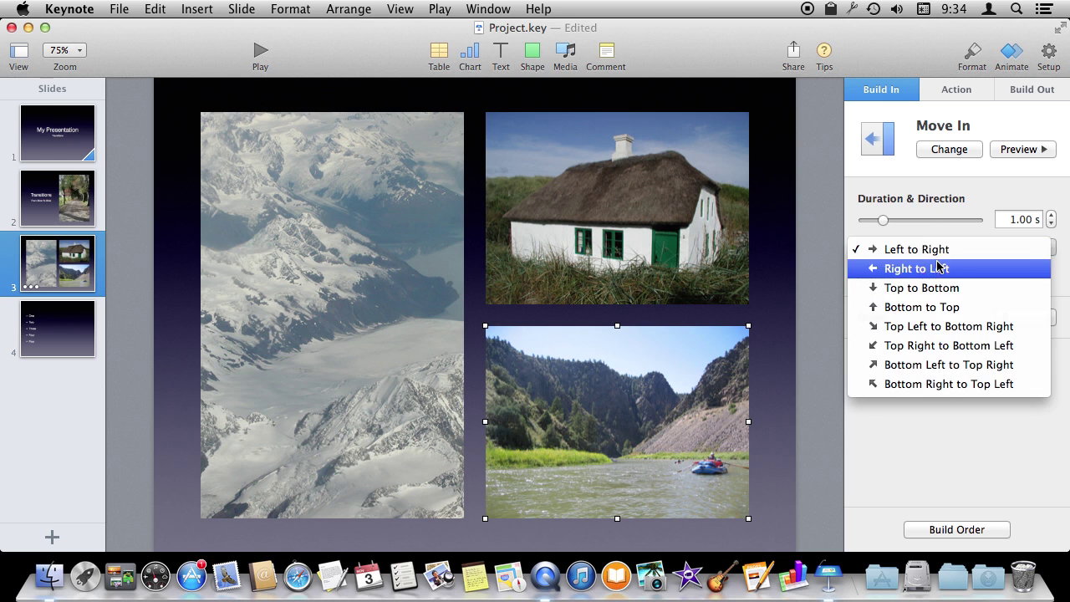
left_click(934, 265)
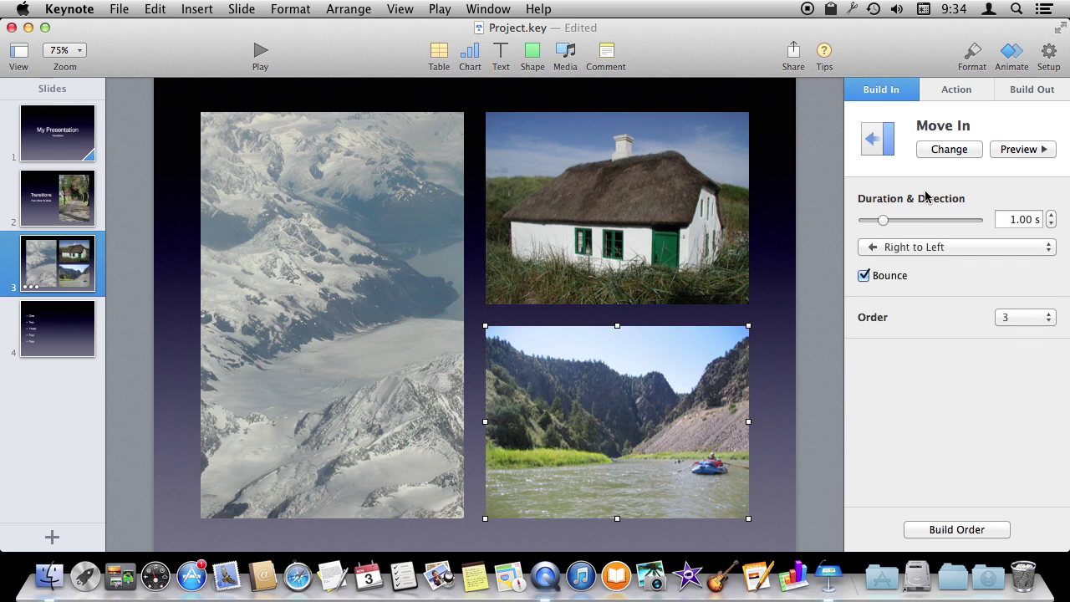
Review each photo's build settings and play the slideshow to preview the builds.
left_click(373, 289)
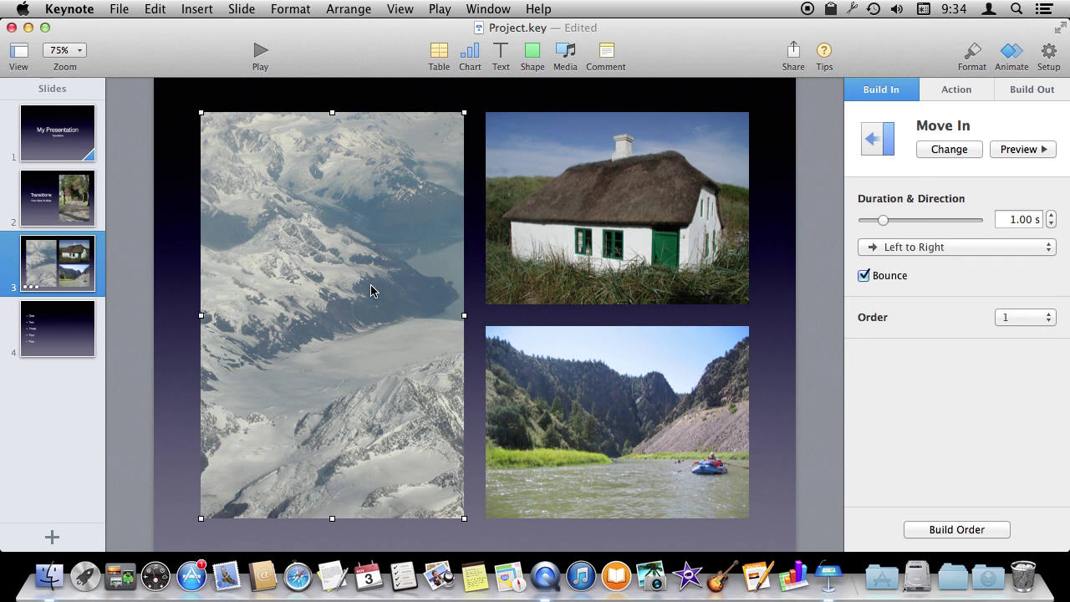
left_click(498, 243)
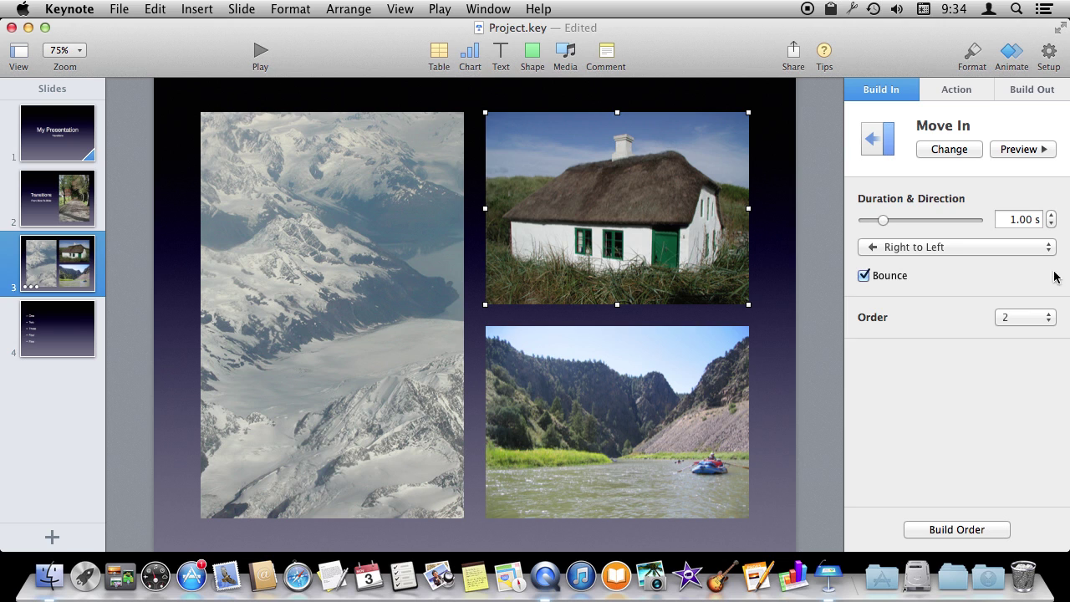
left_click(392, 279)
left_click(541, 259)
left_click(607, 361)
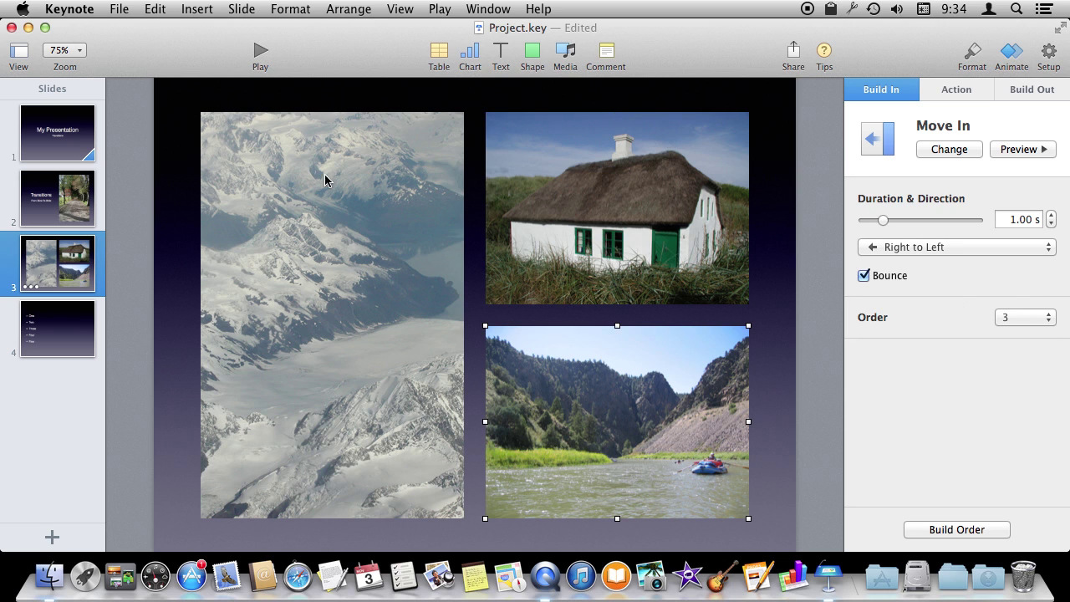
left_click(260, 51)
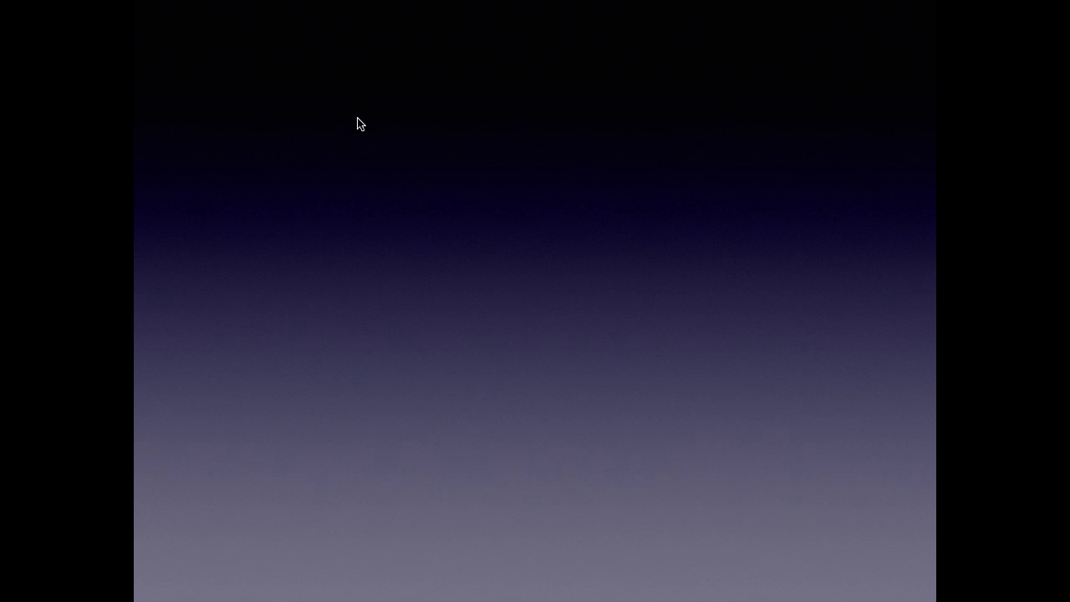
left_click(456, 180)
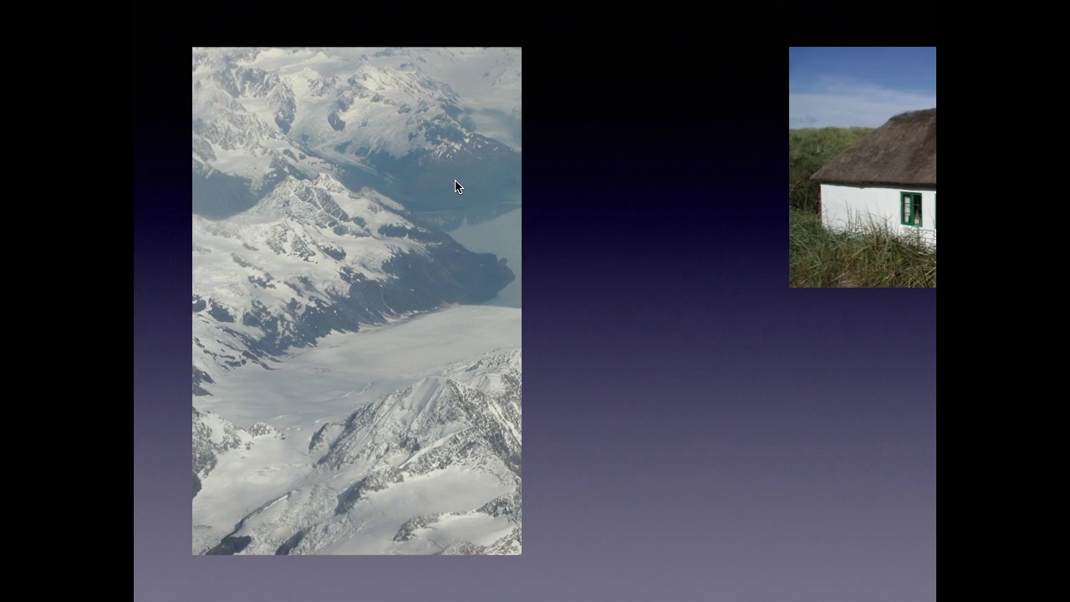
left_click(455, 185)
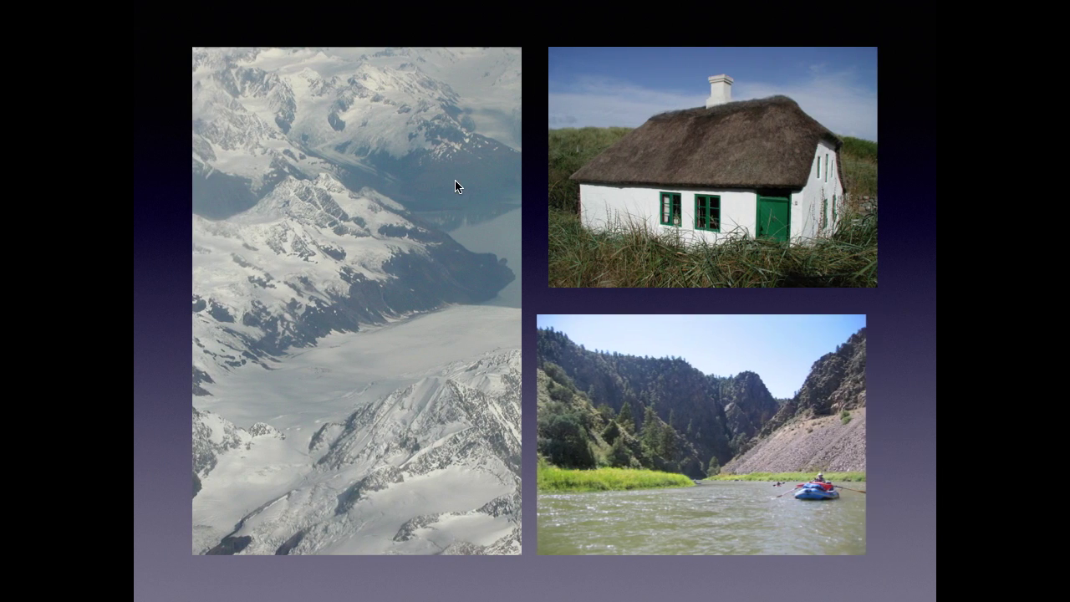
key("Escape")
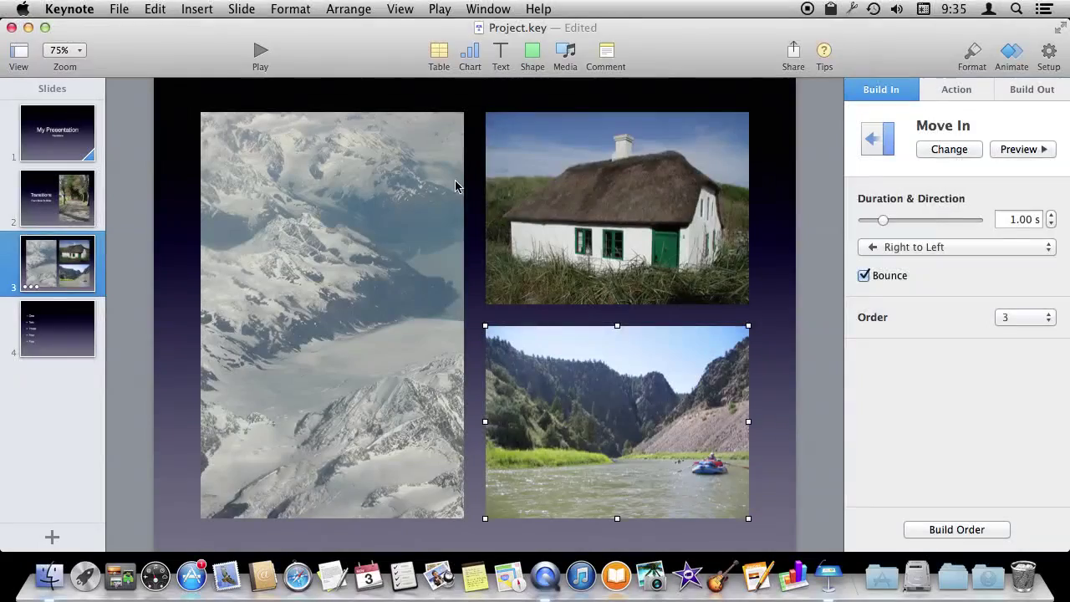
left_click(426, 241)
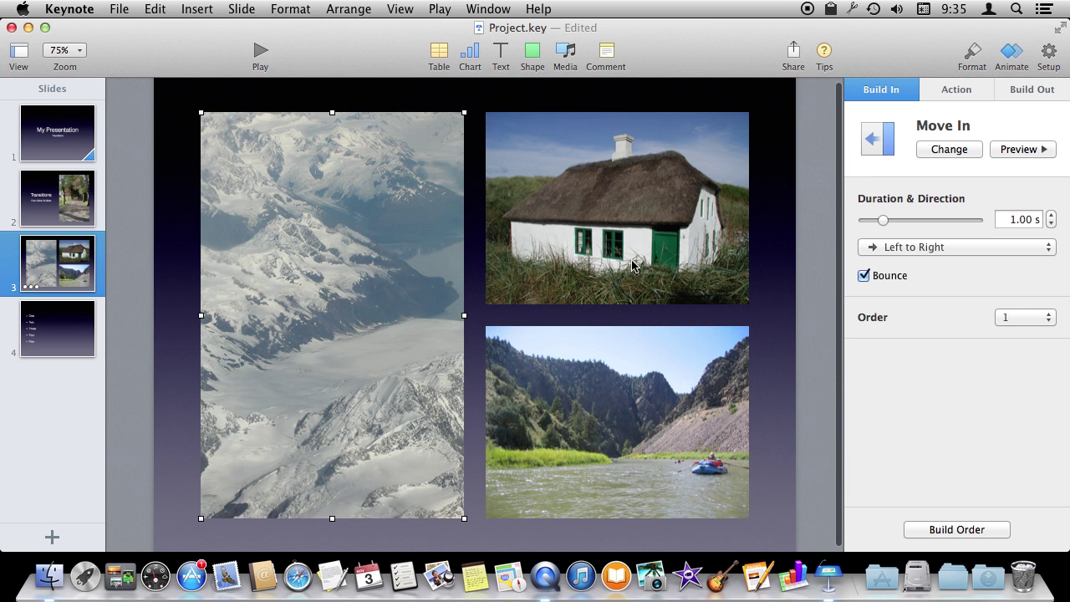
Reorder the builds so the house photo follows the river photo after Build 2, then preview.
left_click(1022, 319)
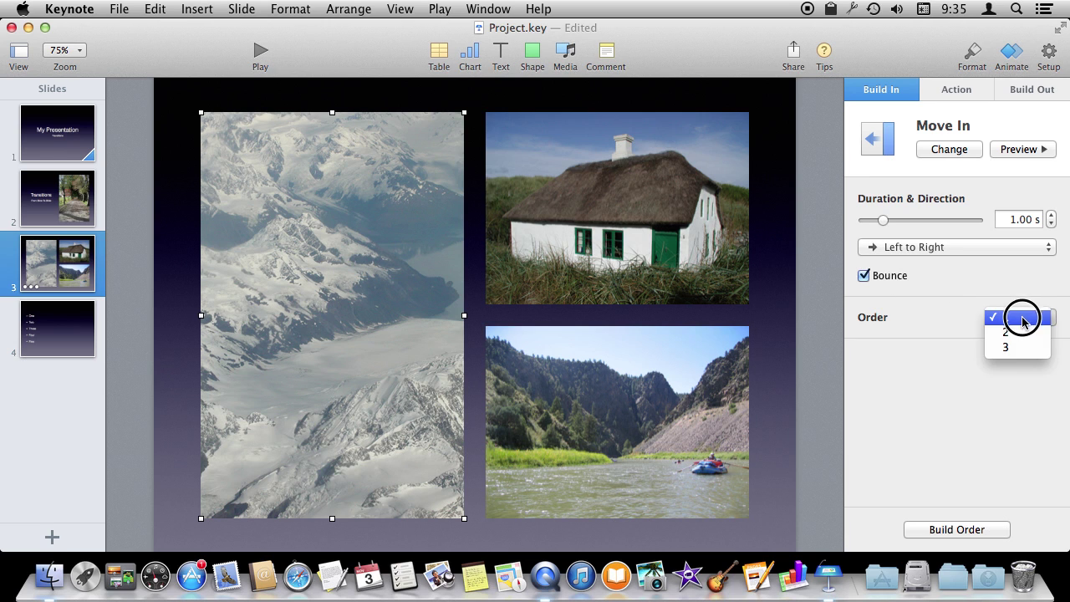
left_click(482, 270)
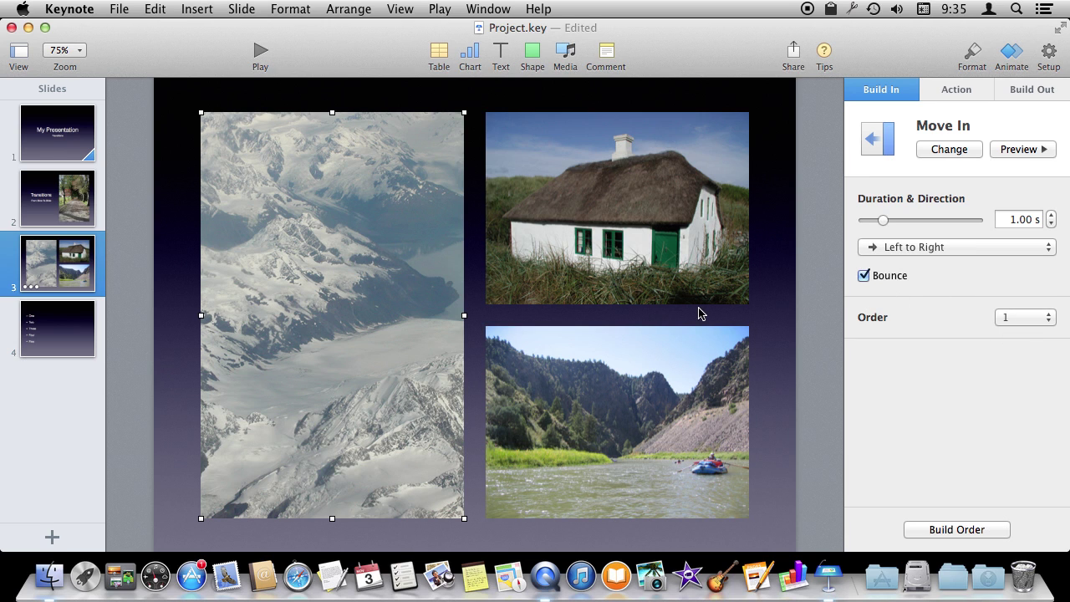
left_click(940, 528)
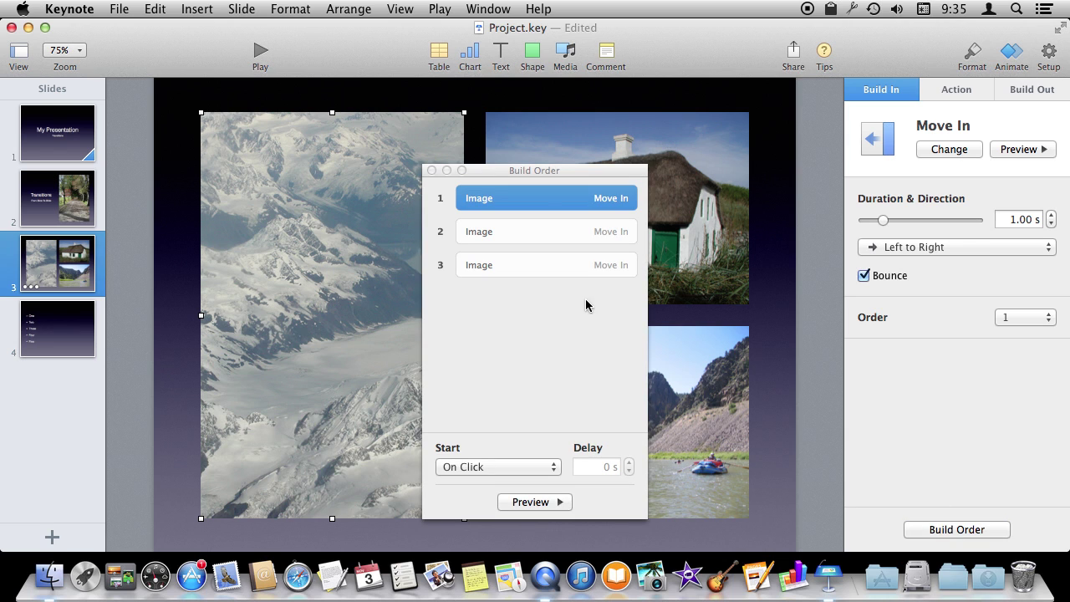
left_click(528, 229)
left_click(524, 276)
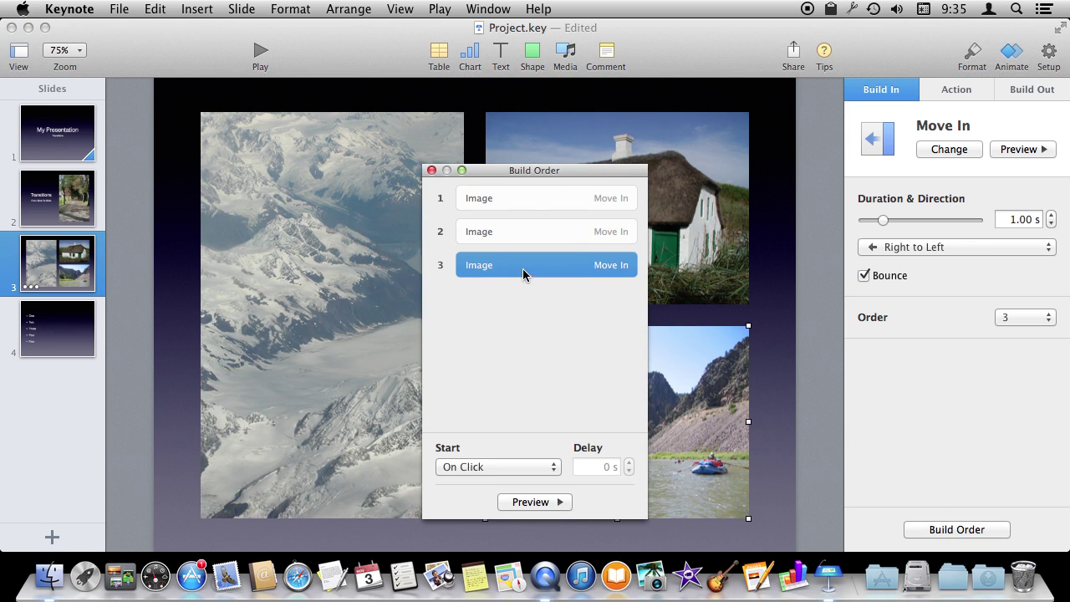
left_click(522, 202)
left_click(521, 233)
left_click_drag(521, 232, 486, 241)
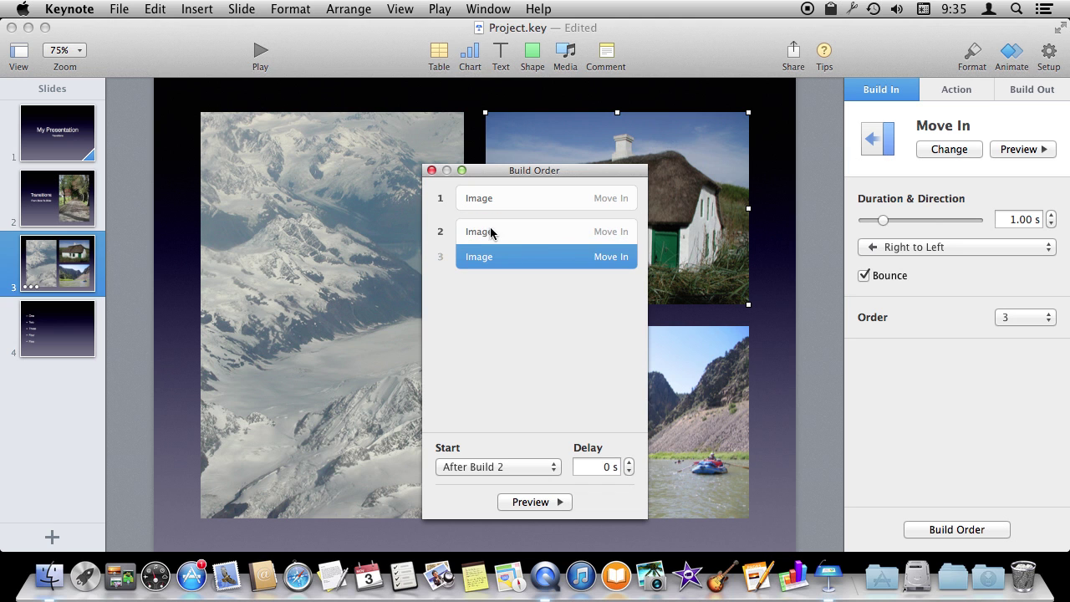
left_click(261, 63)
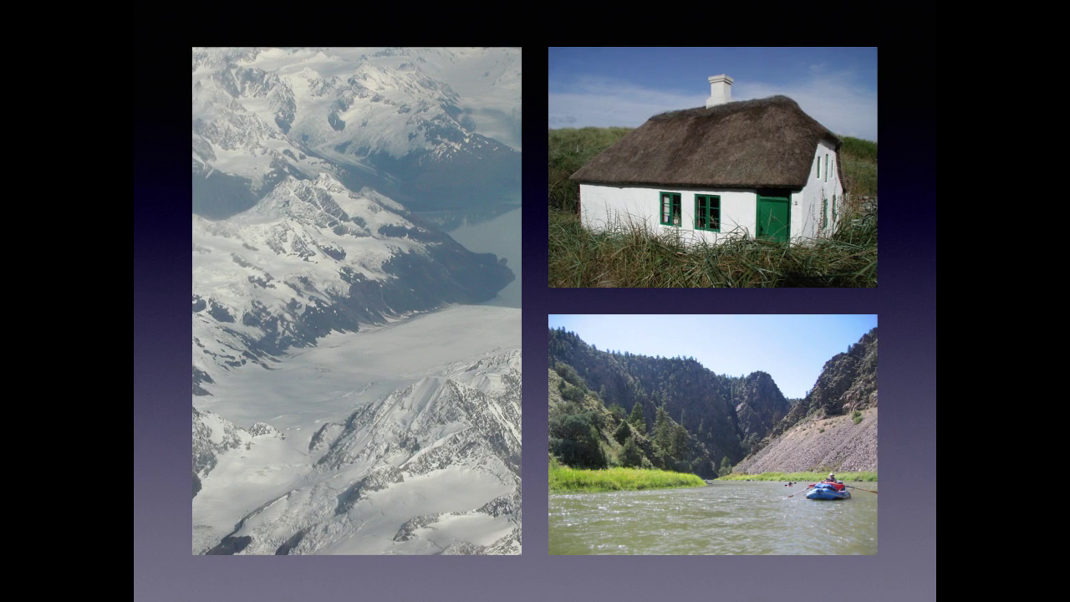
key("Escape")
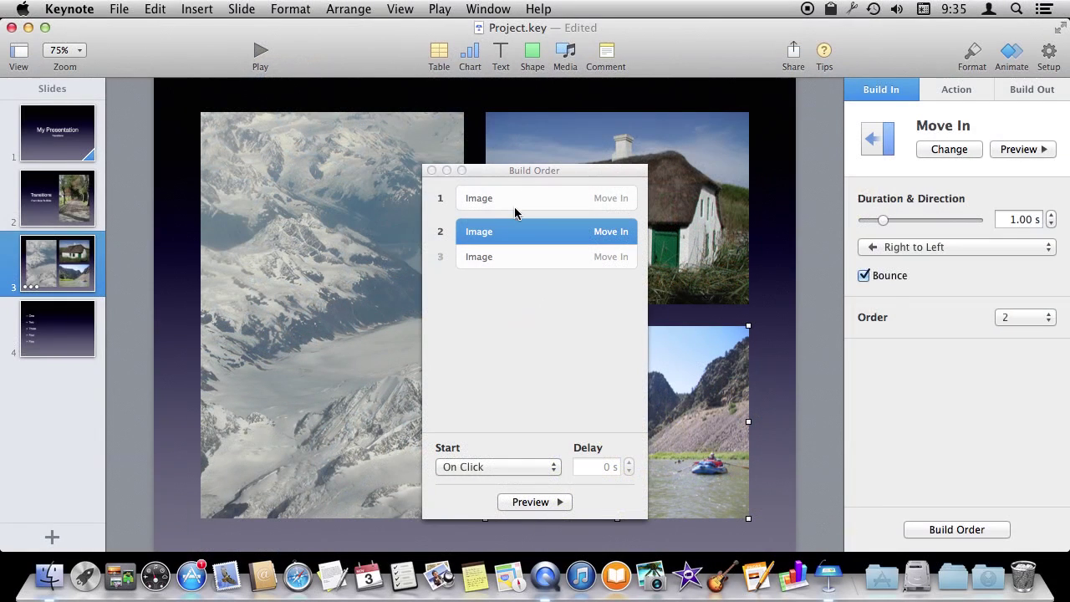
Try the house photo's build starting with build 2 and preview it in the slideshow.
left_click(511, 255)
left_click(507, 236)
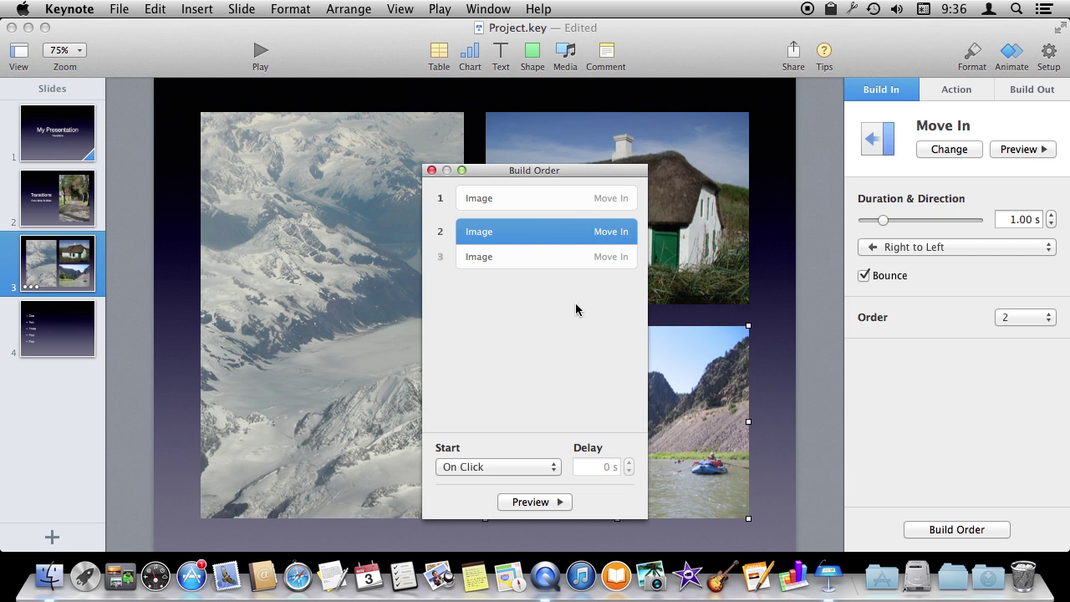
left_click(516, 263)
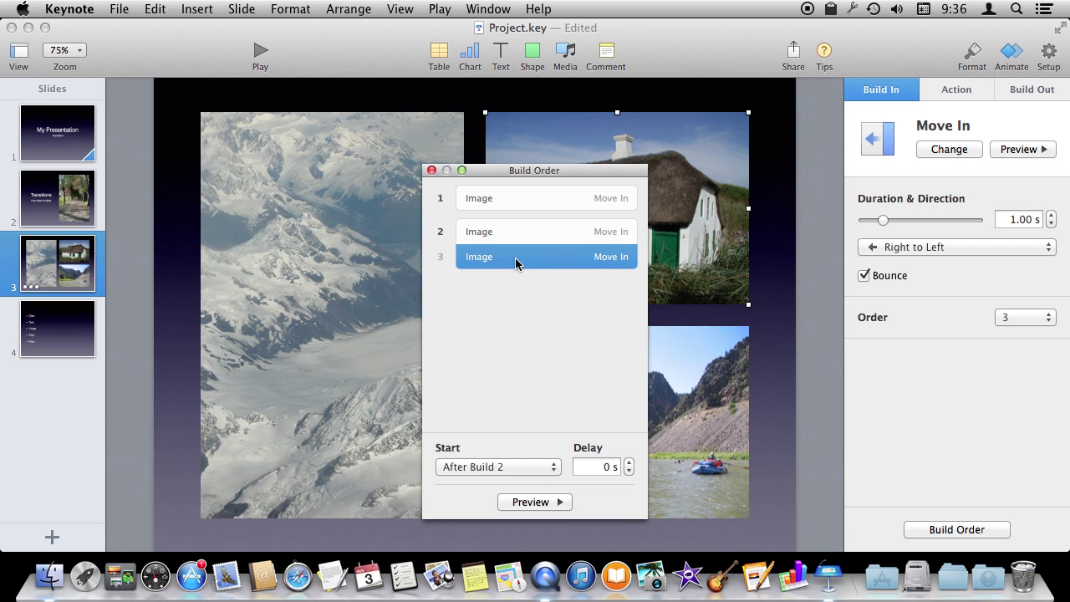
left_click(498, 466)
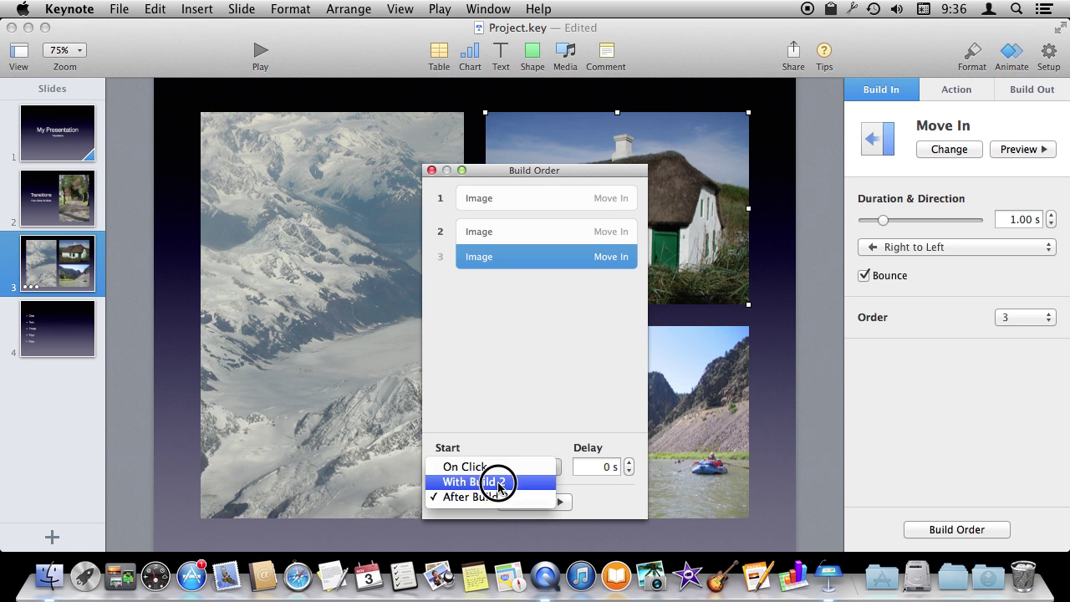
left_click(495, 483)
left_click(260, 56)
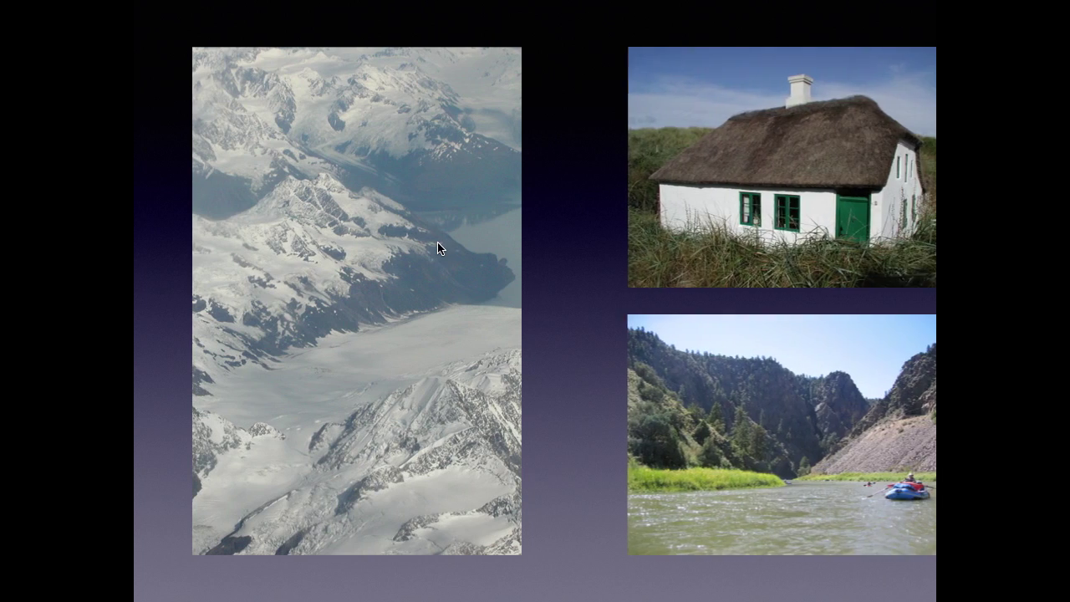
key("Escape")
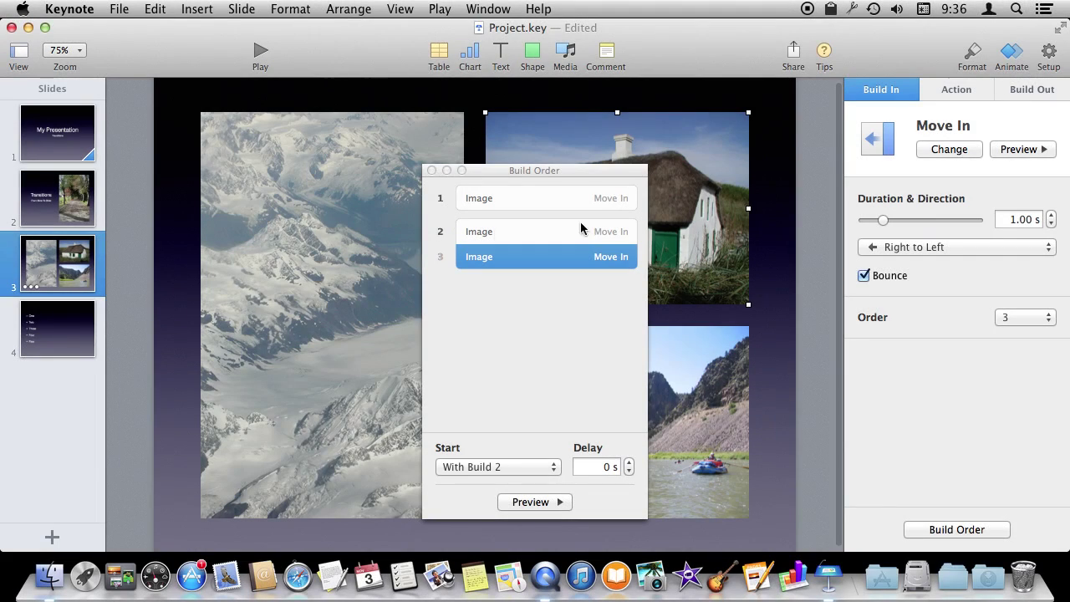
Return the house and river builds to On Click and close the Build Order list.
left_click_drag(490, 255, 494, 286)
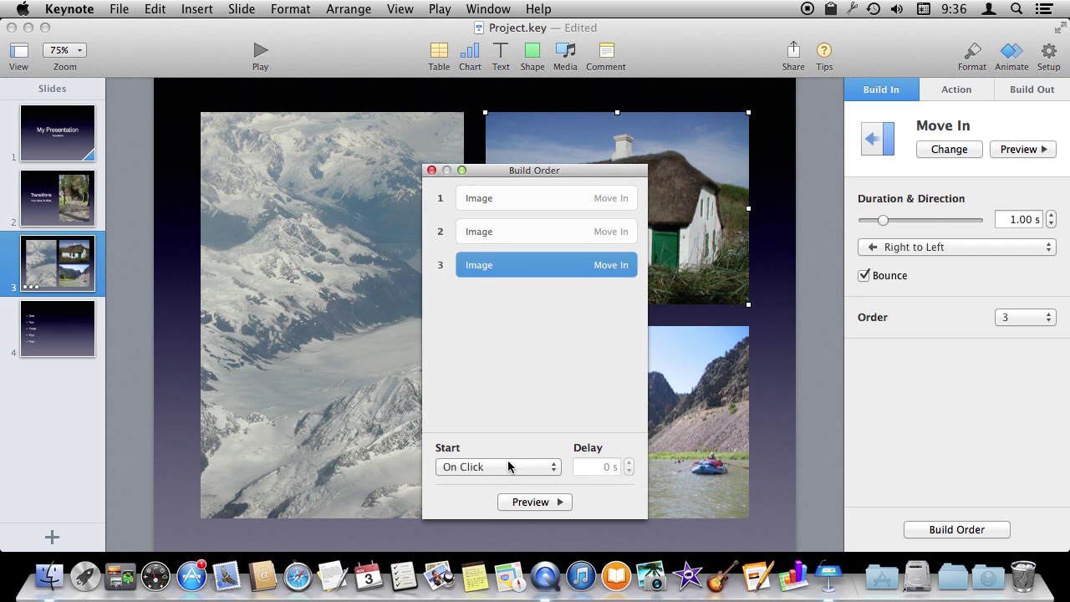
left_click(498, 234)
left_click(491, 468)
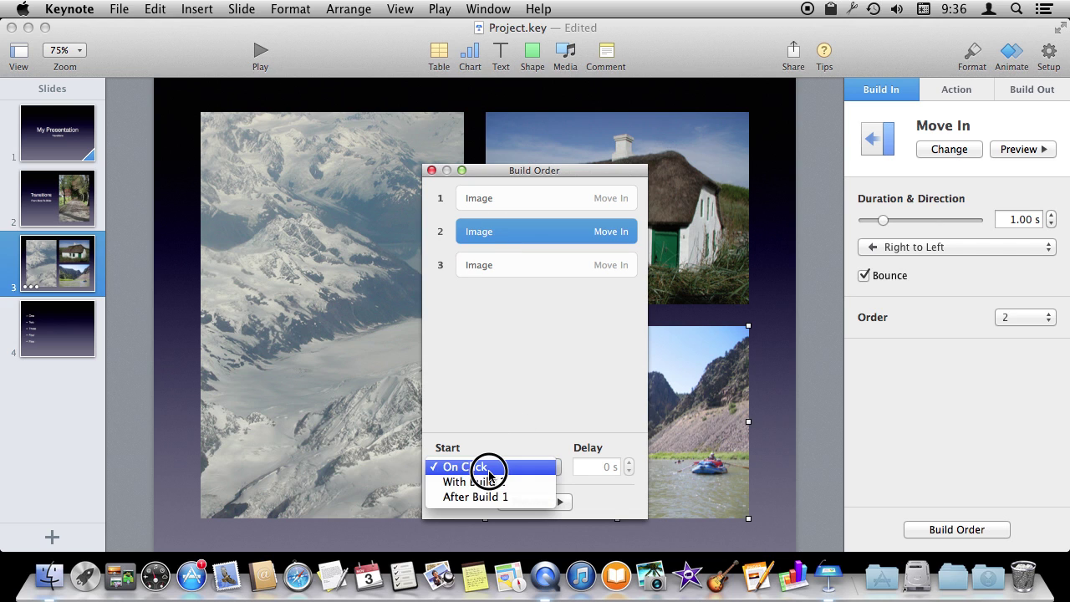
left_click(485, 340)
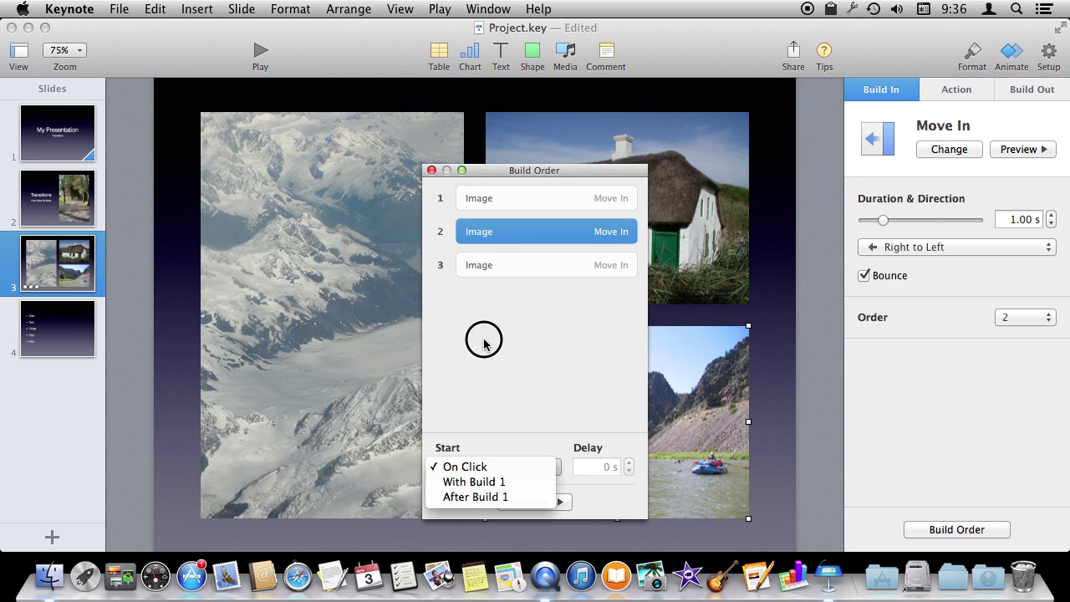
left_click(431, 170)
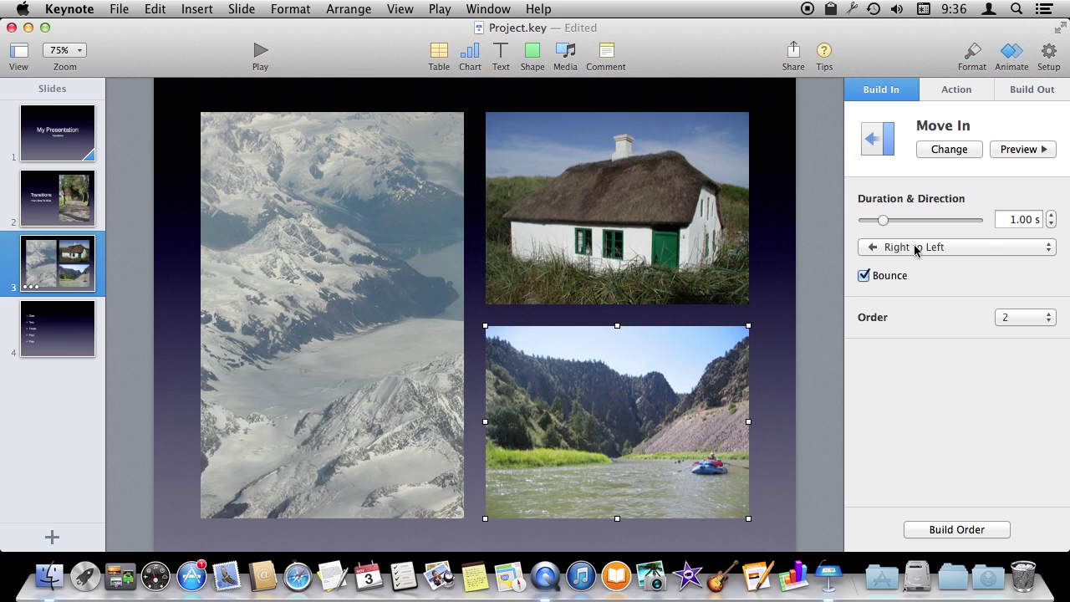
left_click(646, 272)
left_click(646, 400)
Add a Jiggle action to the glacier photo as build 4, then play slide 3.
left_click(1031, 92)
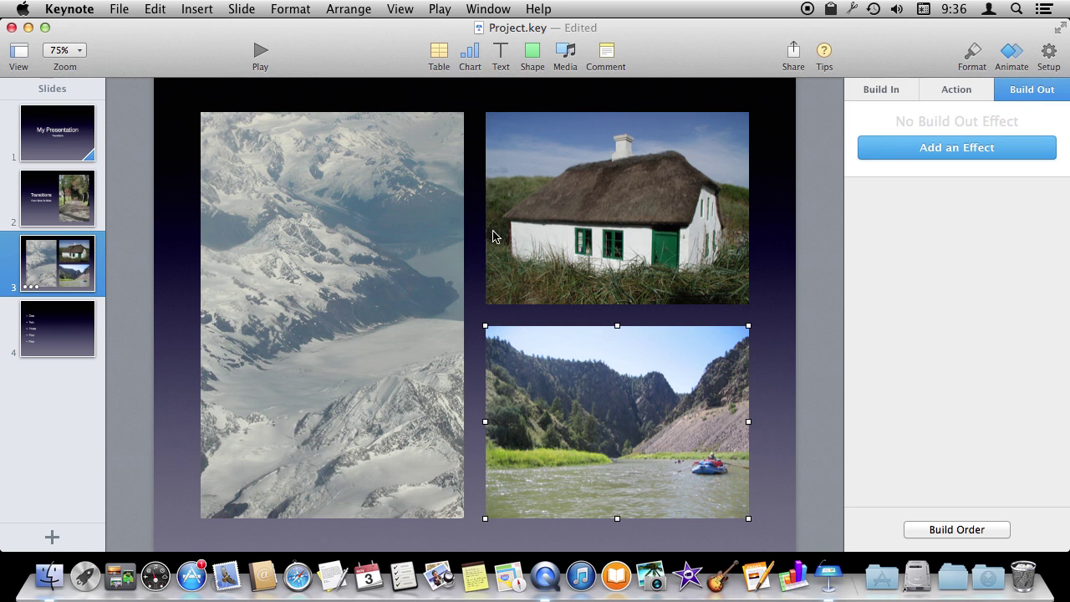
left_click(411, 247)
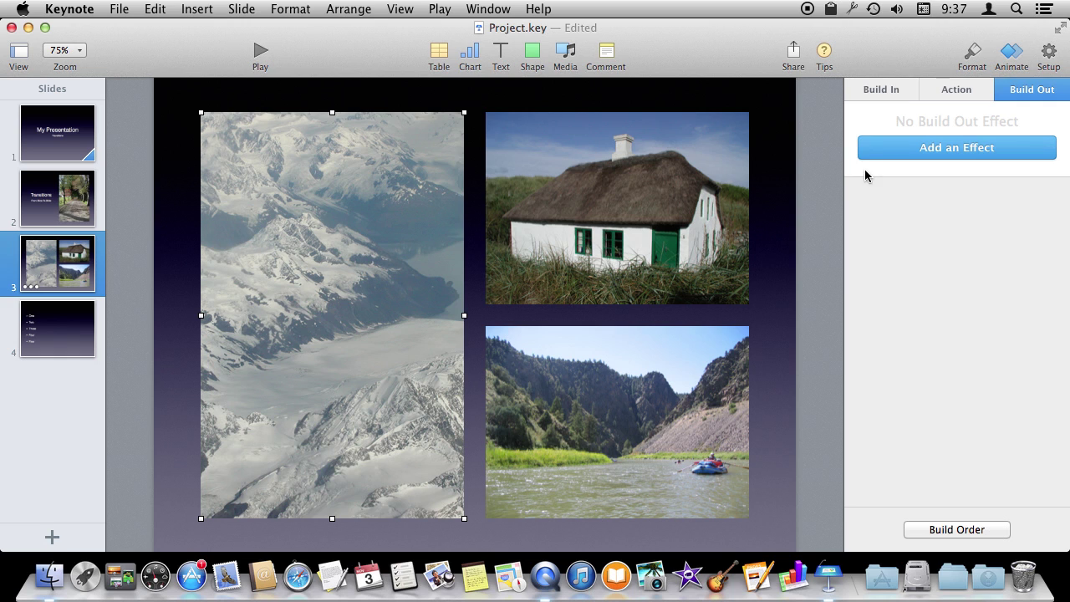
left_click(978, 89)
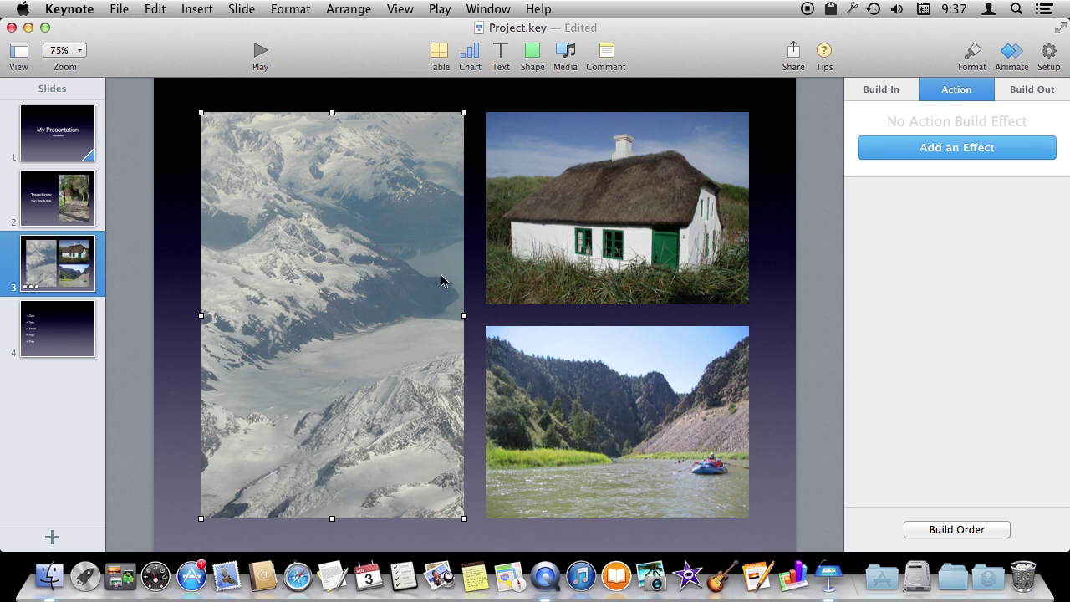
left_click(964, 153)
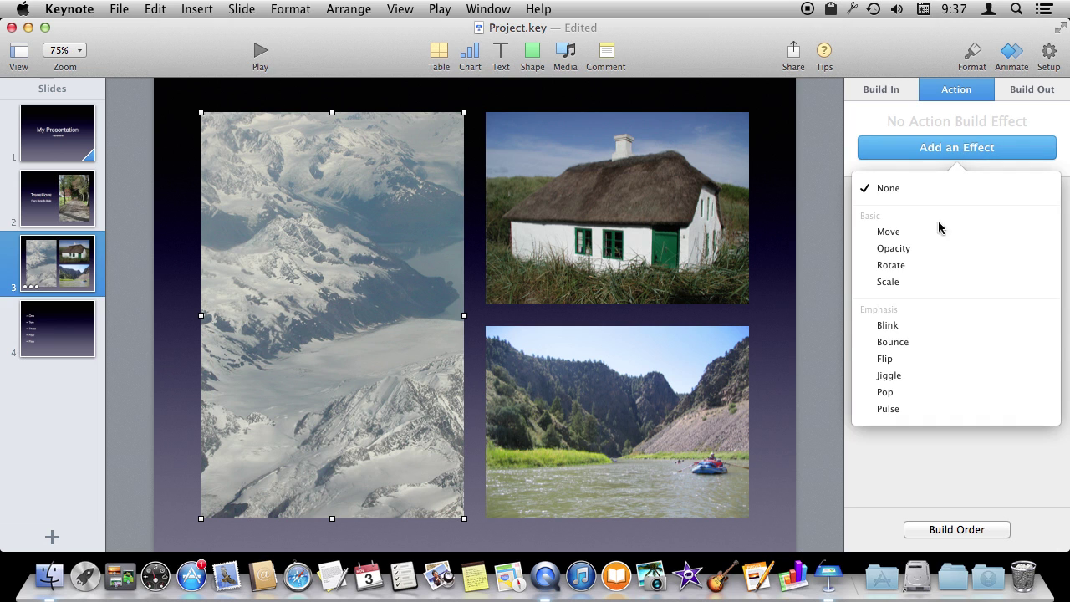
left_click(912, 375)
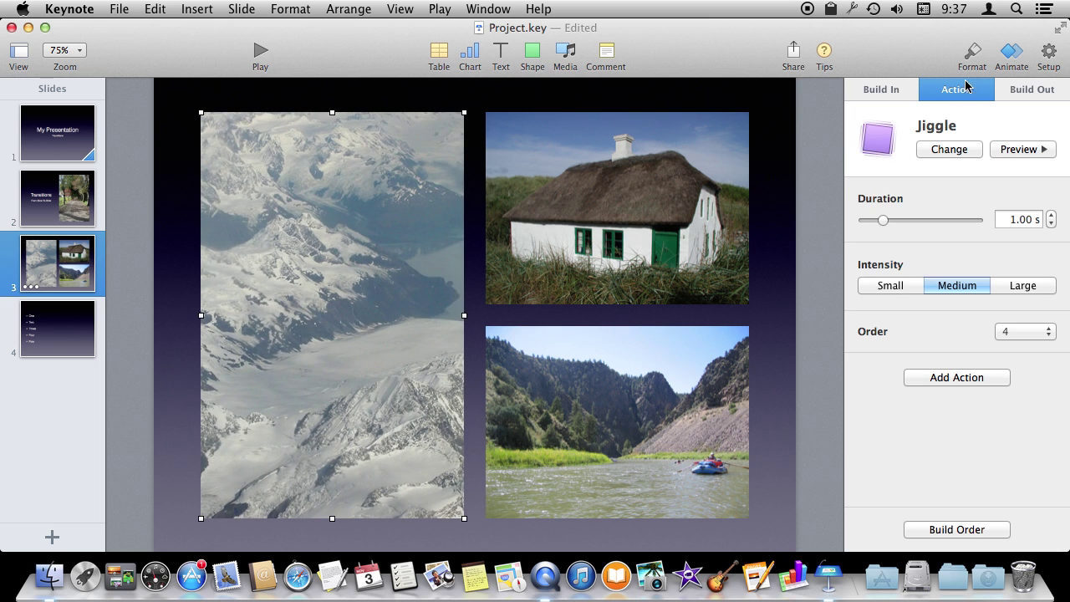
left_click(953, 532)
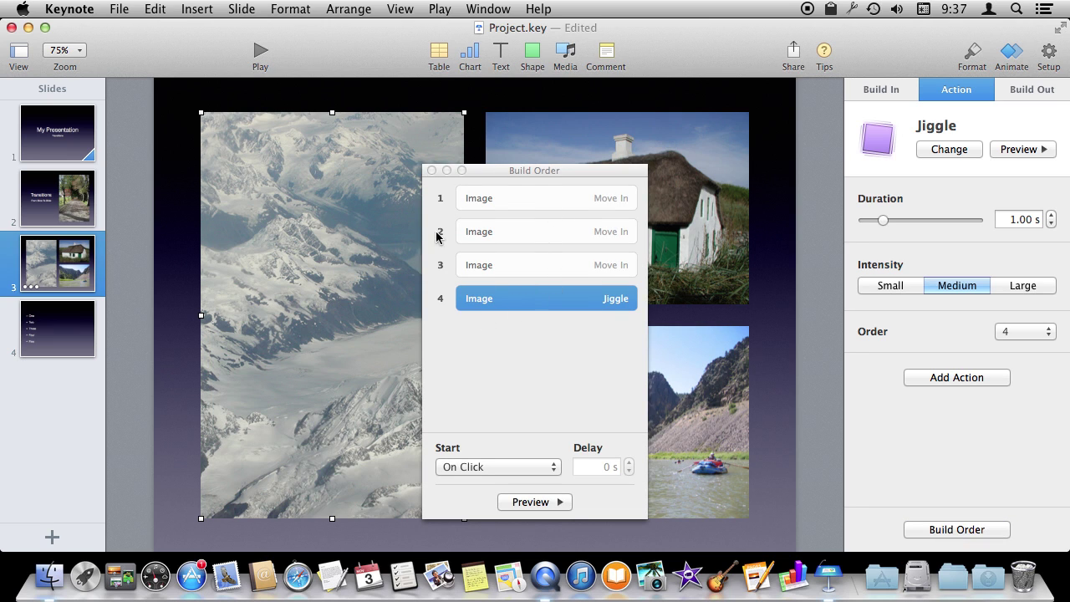
key("alt+super+p")
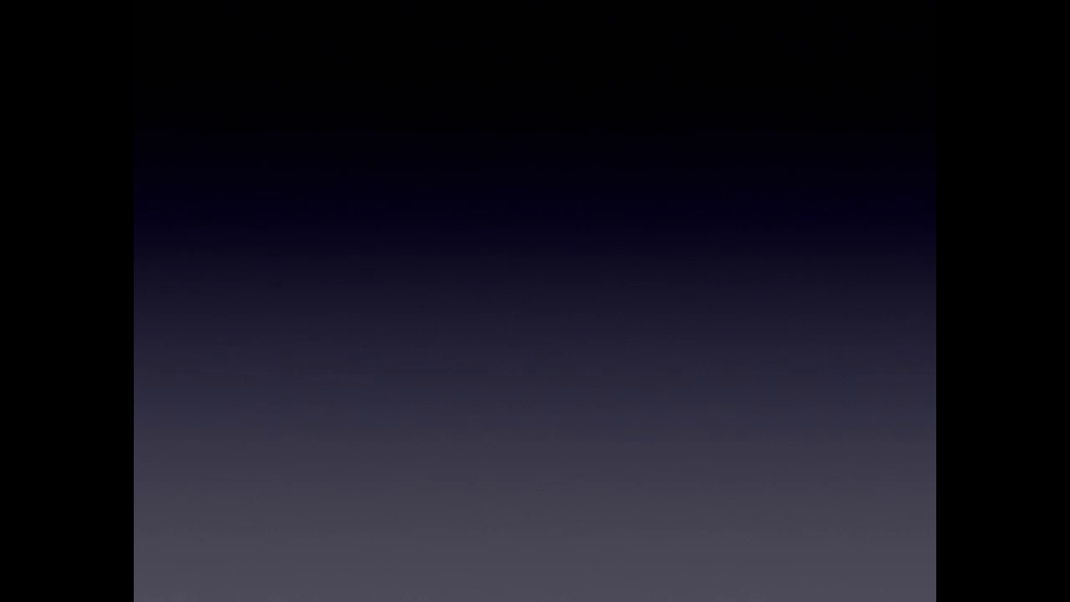
Advance slide 3's slideshow through the photo builds, exit, and close the Build Order list.
left_click(365, 206)
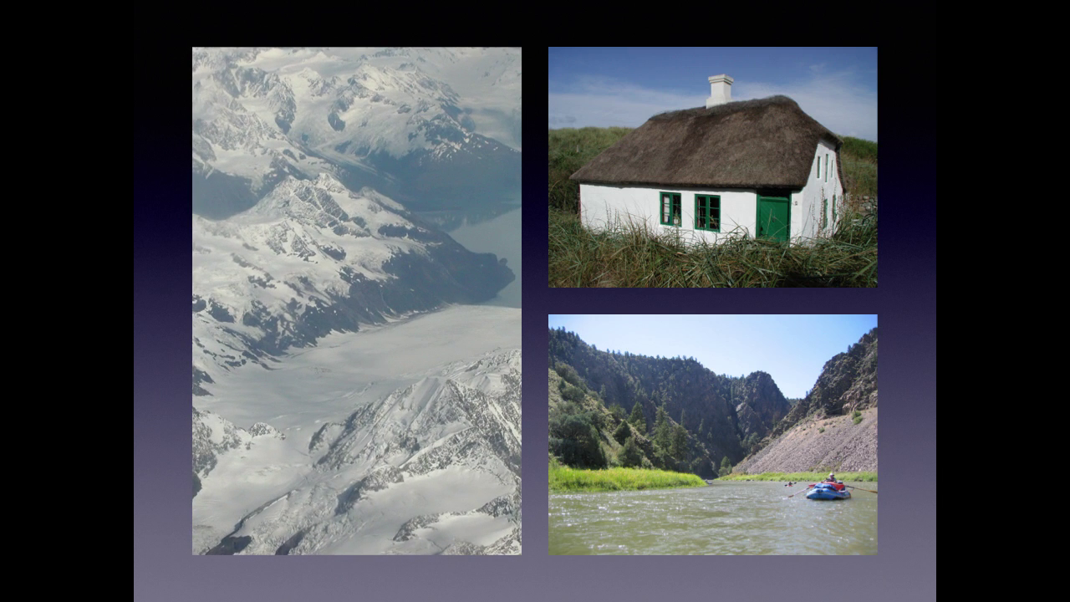
key("Escape")
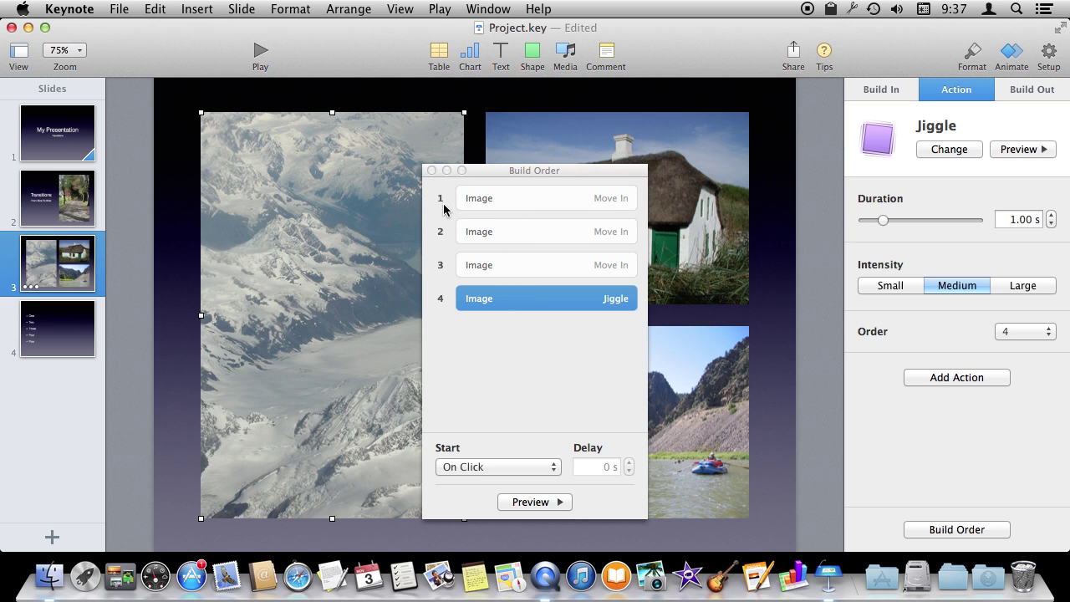
left_click(432, 171)
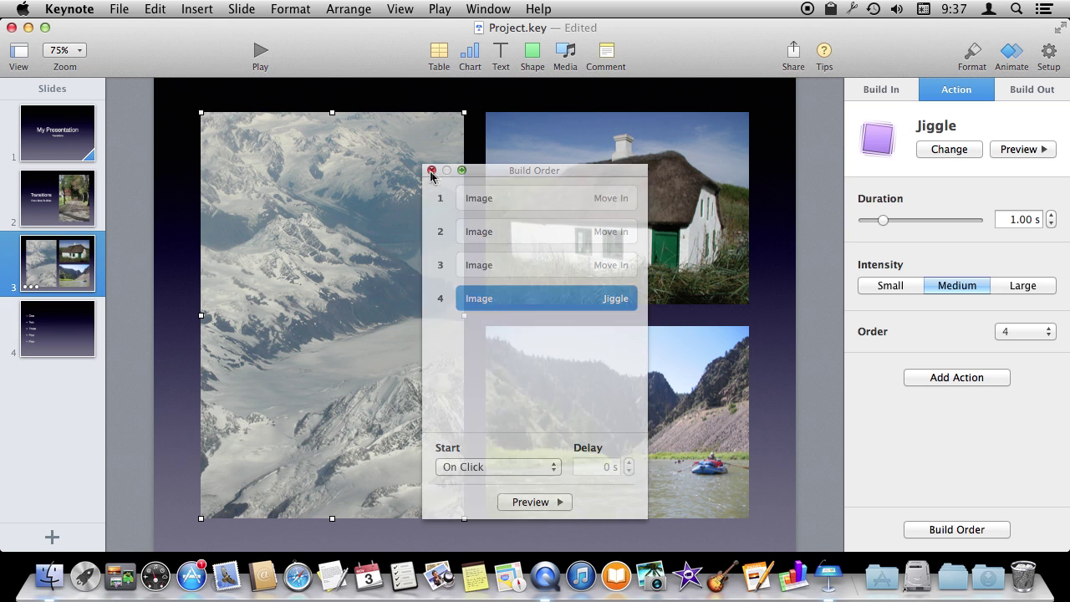
Give slide 4's bullet text box a Sparkle build-in delivered By Bullet, then play it.
left_click(59, 334)
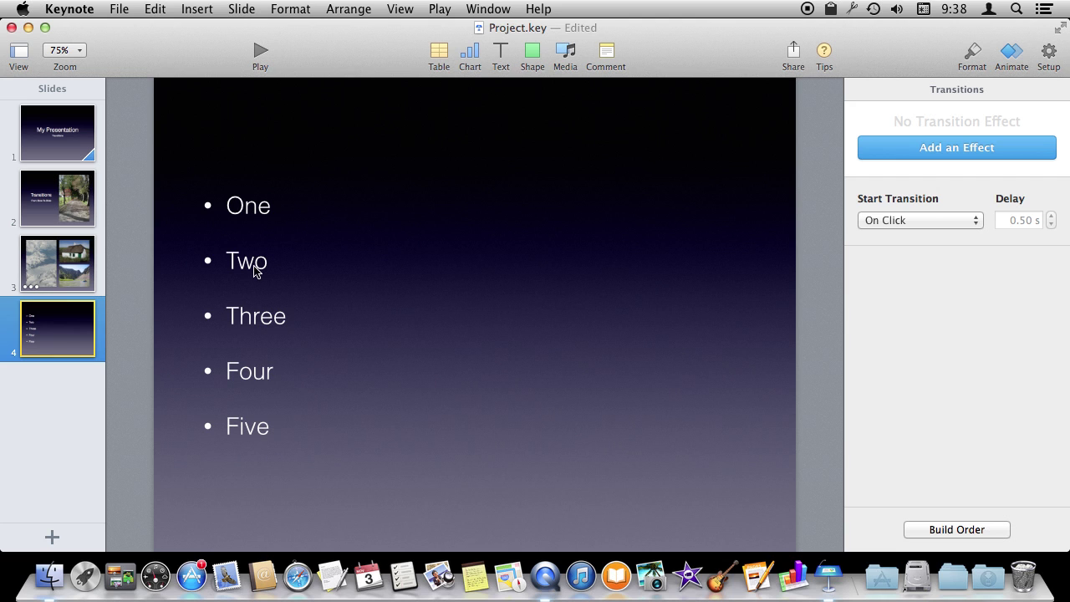
left_click(58, 280)
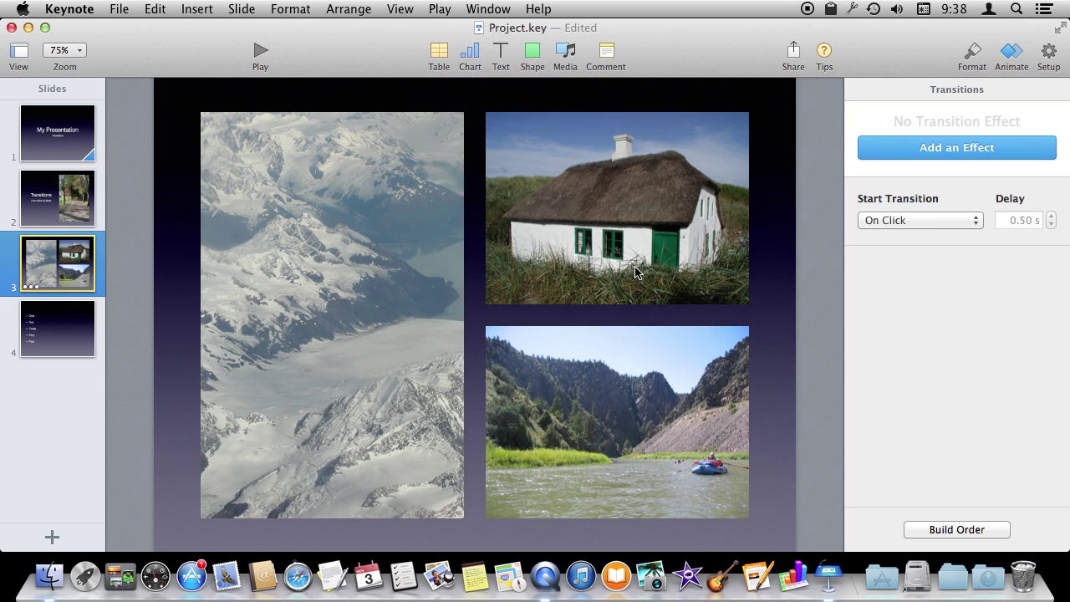
left_click(66, 336)
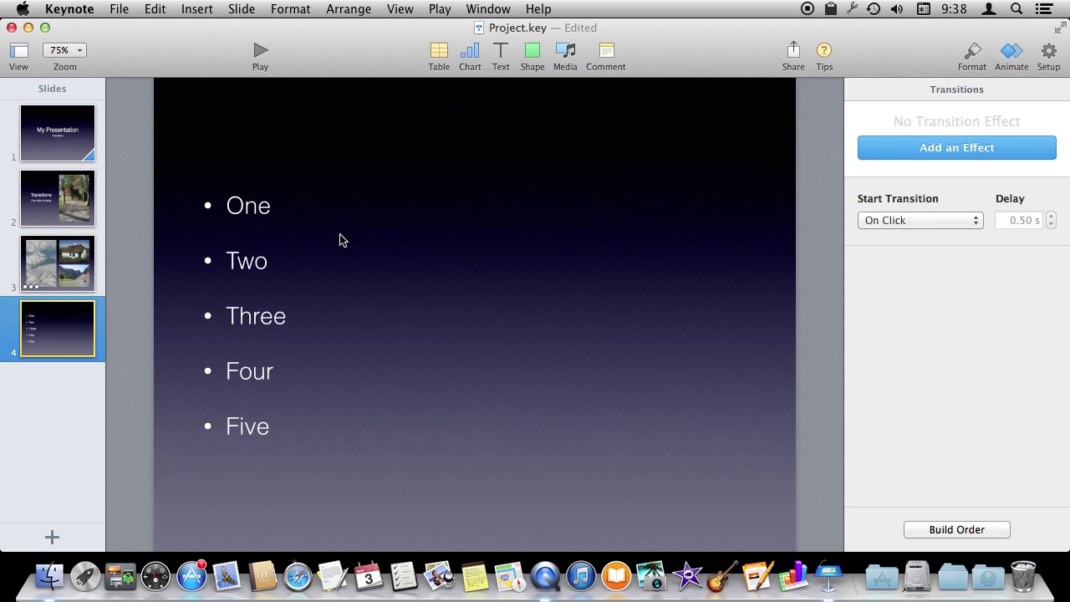
left_click(475, 220)
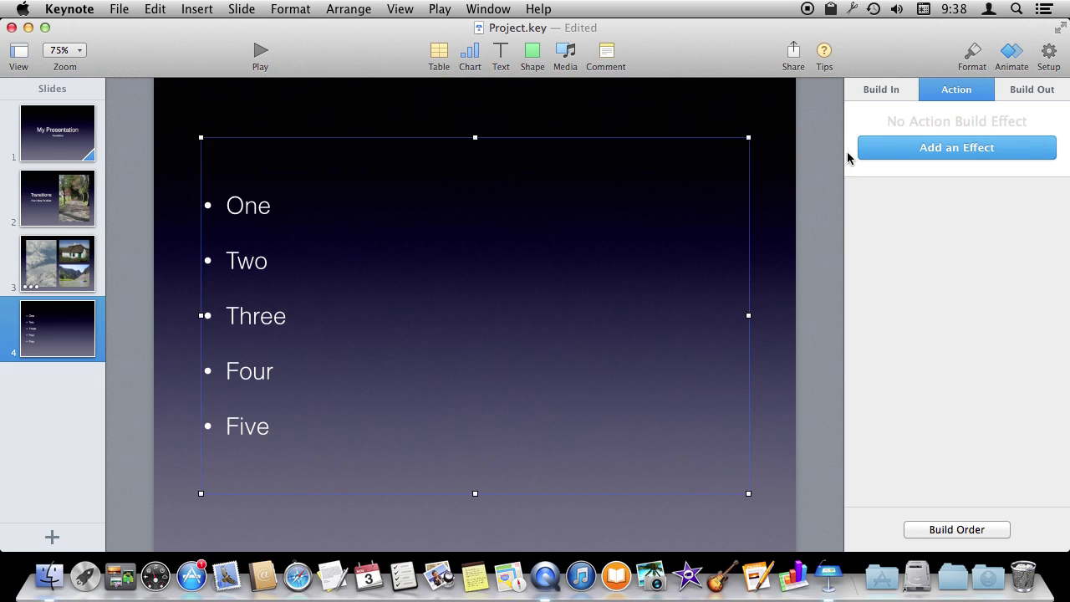
left_click(899, 96)
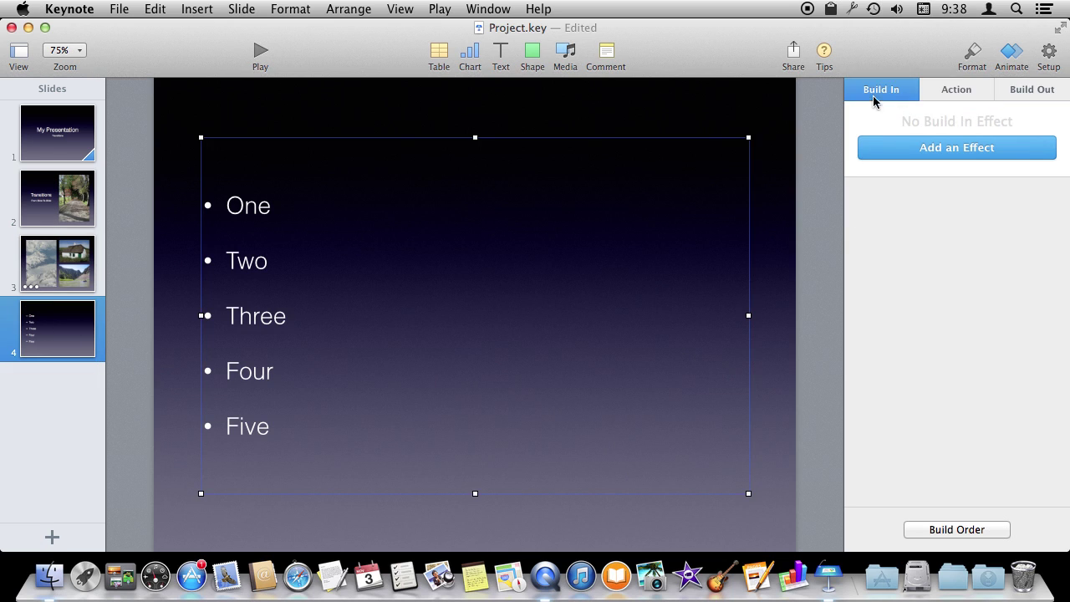
left_click(959, 153)
scroll(937, 316, "down", 5)
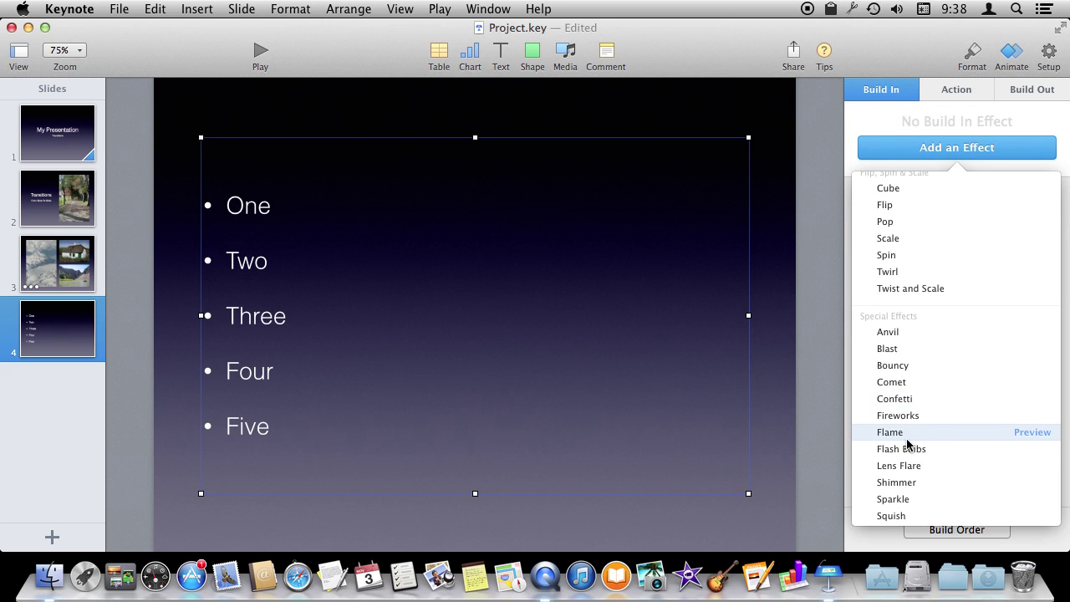
left_click(892, 499)
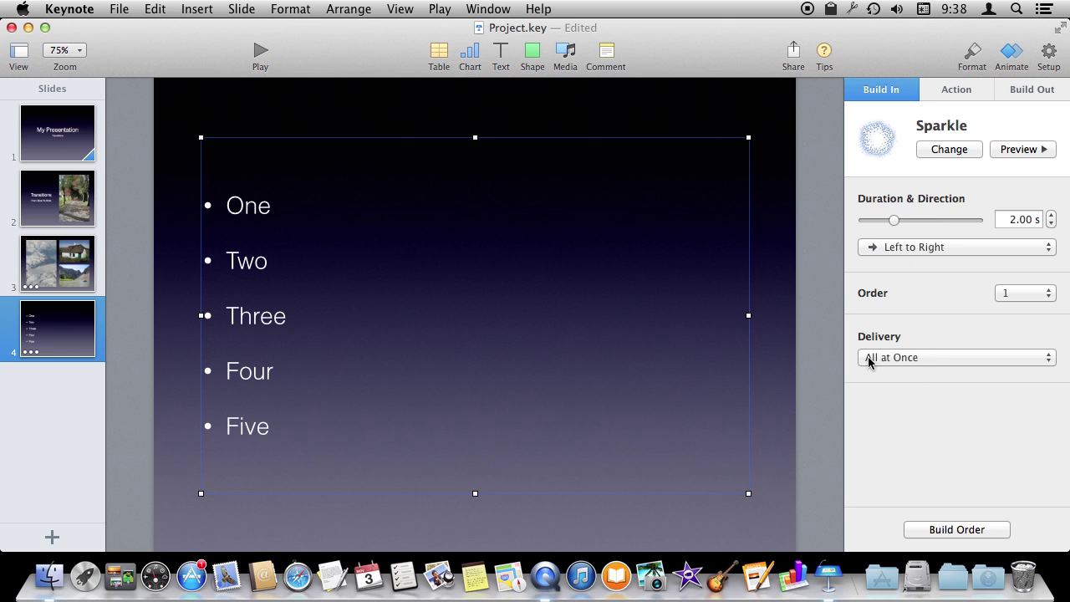
left_click(901, 358)
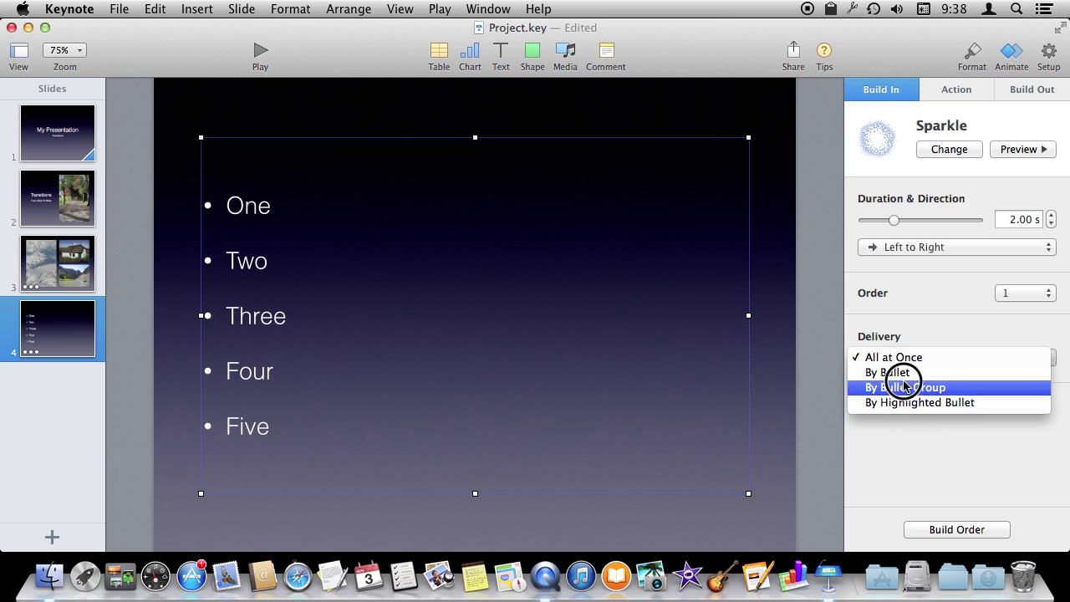
left_click(899, 375)
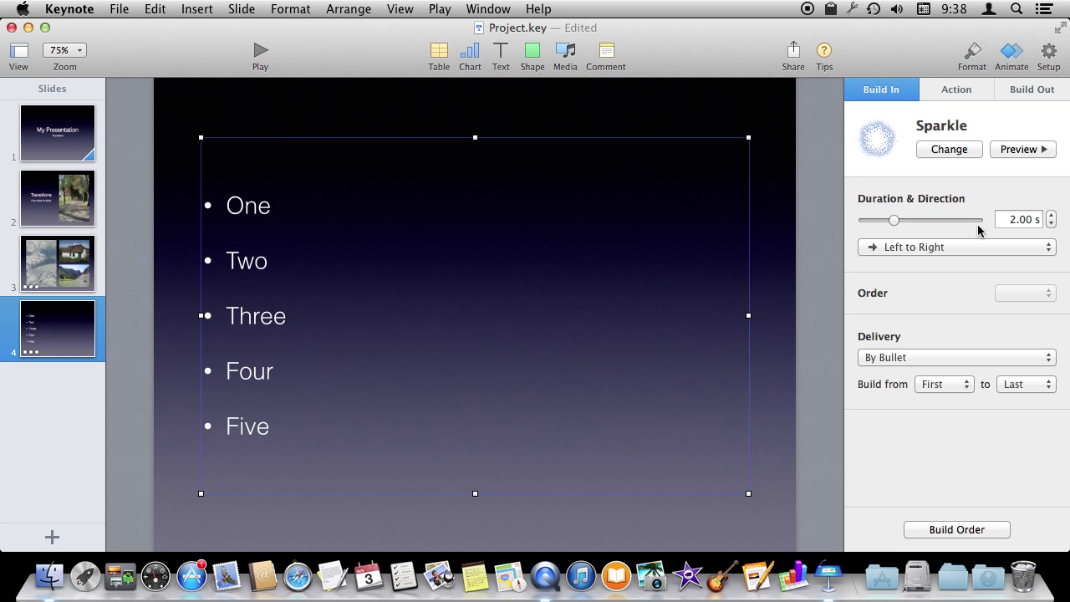
left_click(259, 53)
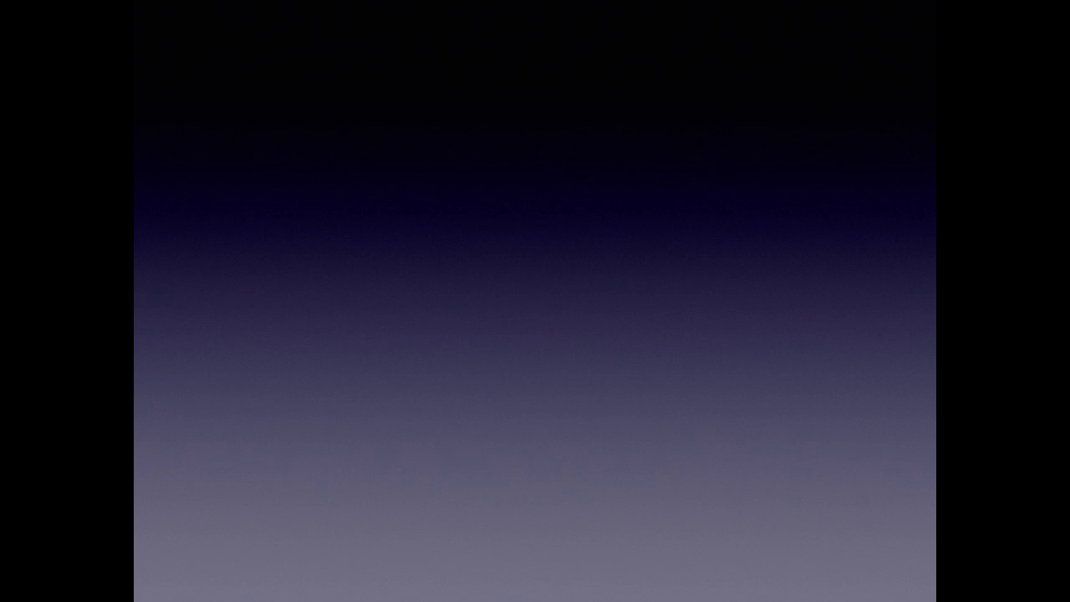
left_click(483, 238)
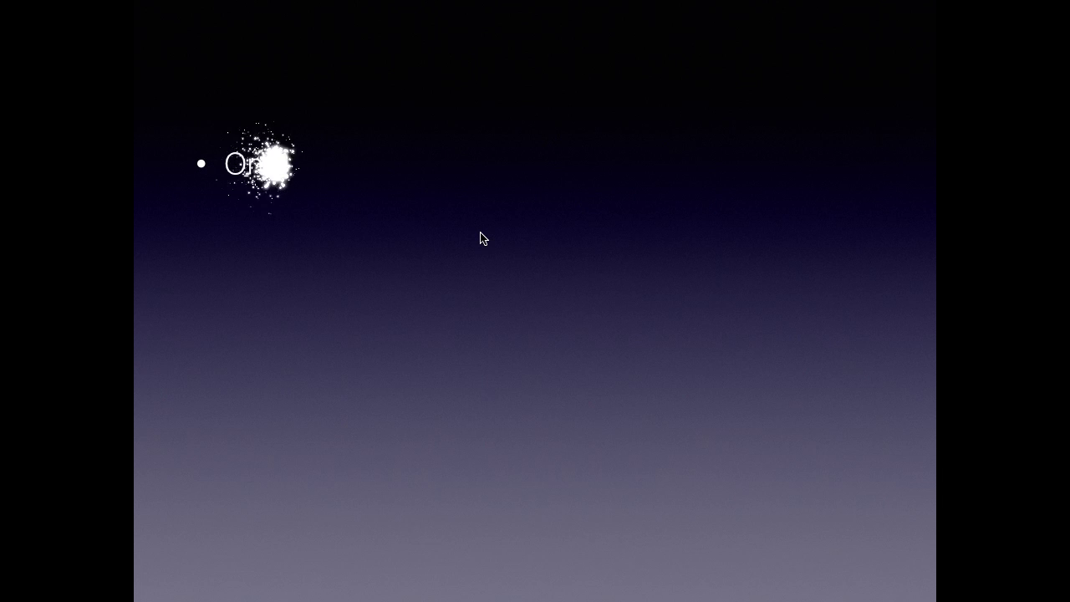
left_click(481, 234)
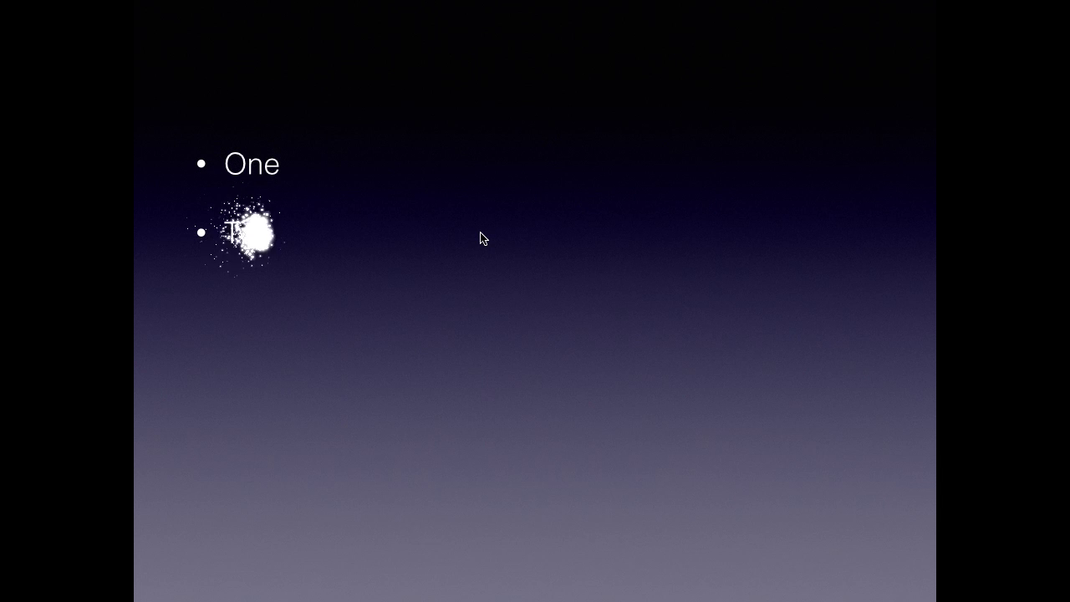
left_click(481, 238)
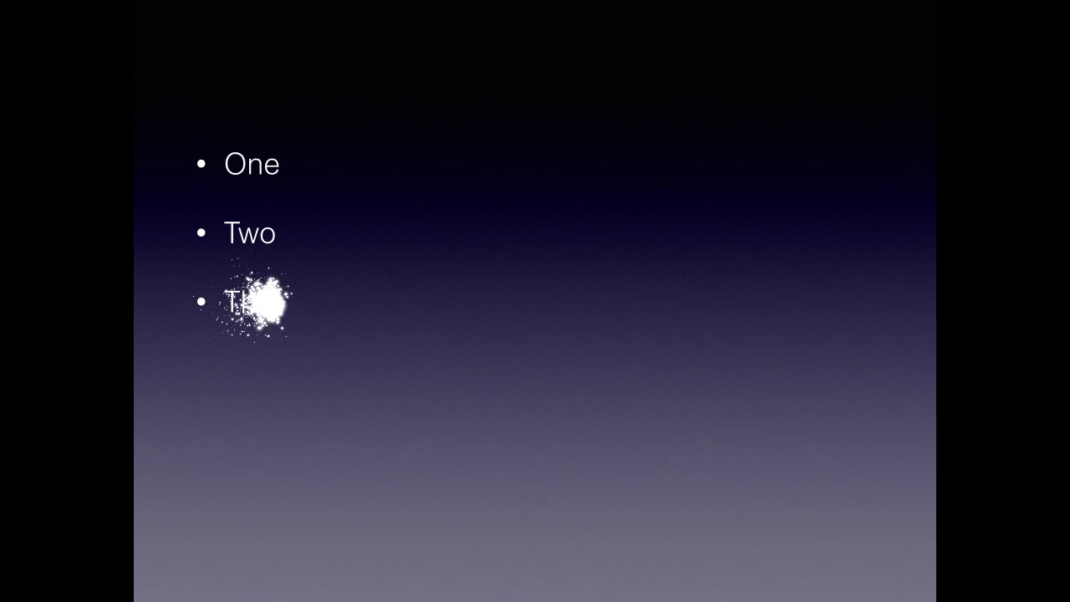
key("Escape")
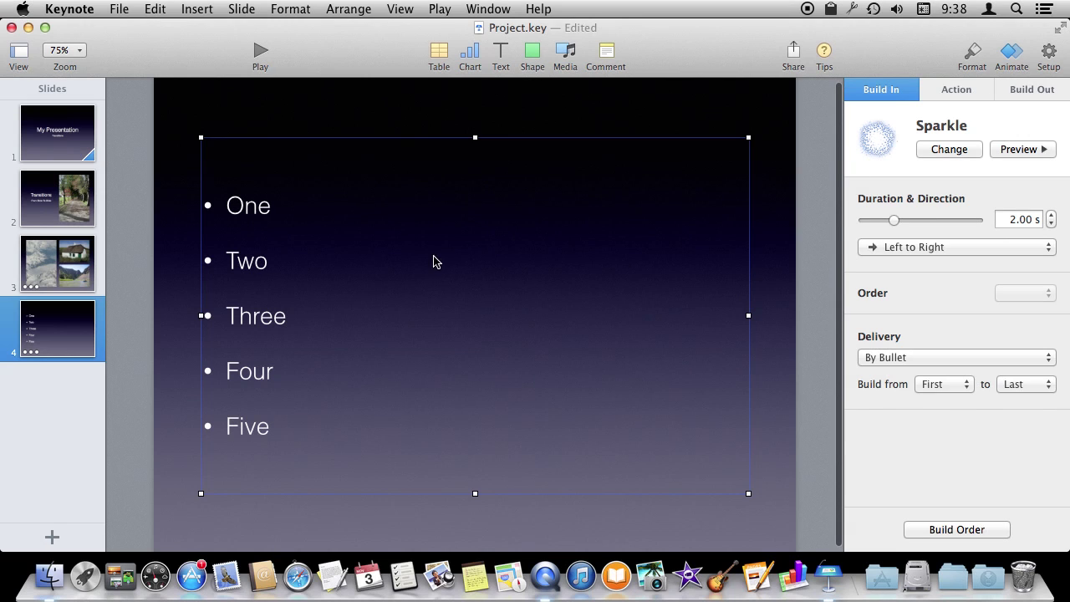